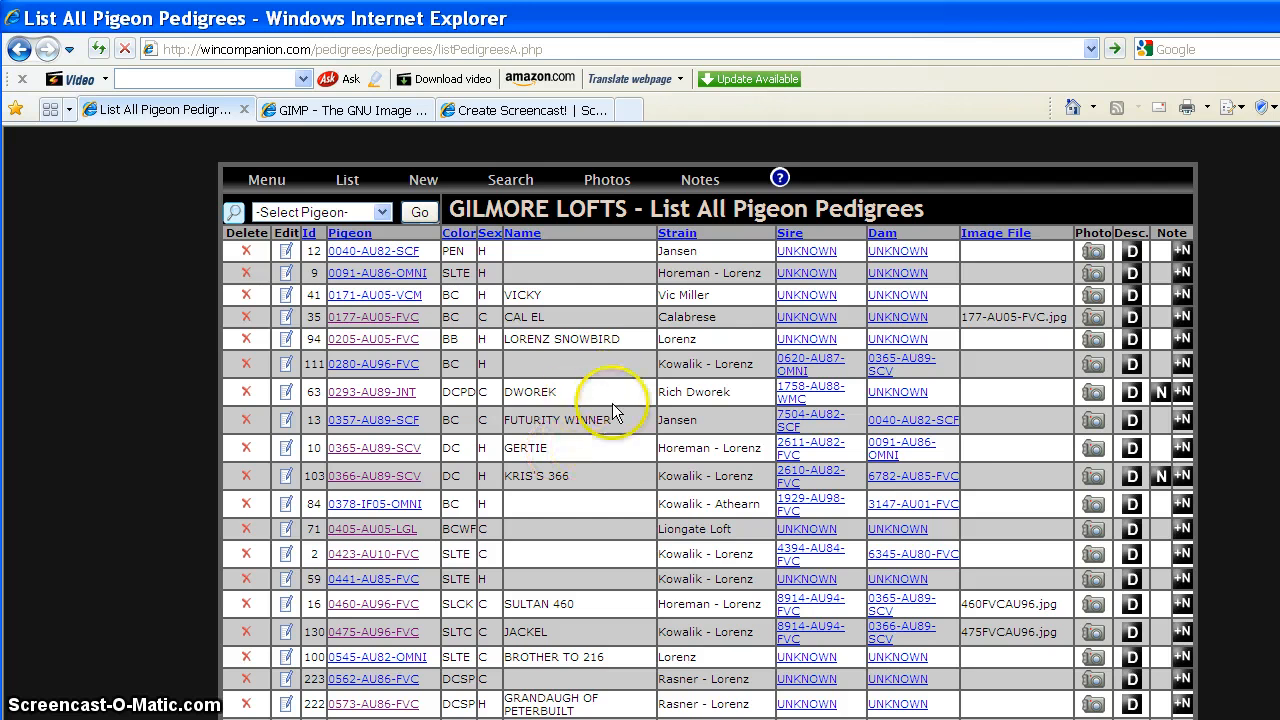
Step: Look over the GIMP website's download page in the browser, and return to the pigeon pedigree list
click(357, 112)
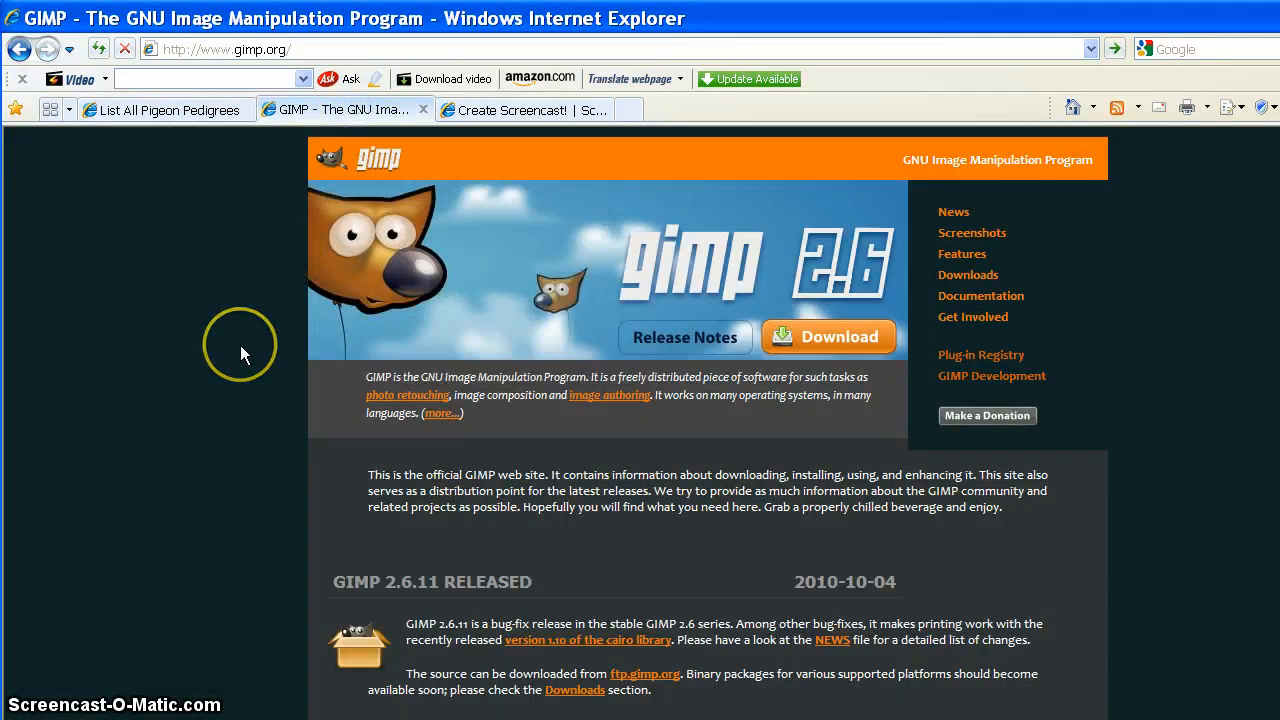
click(838, 354)
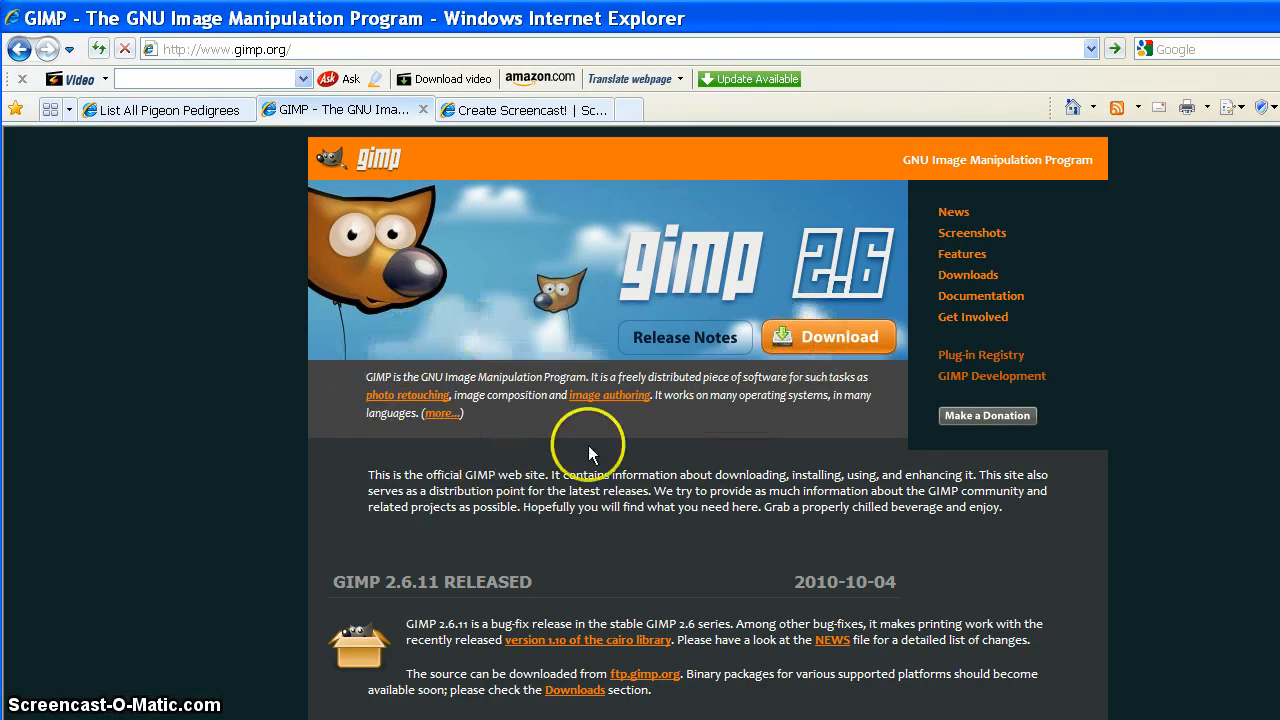
click(692, 562)
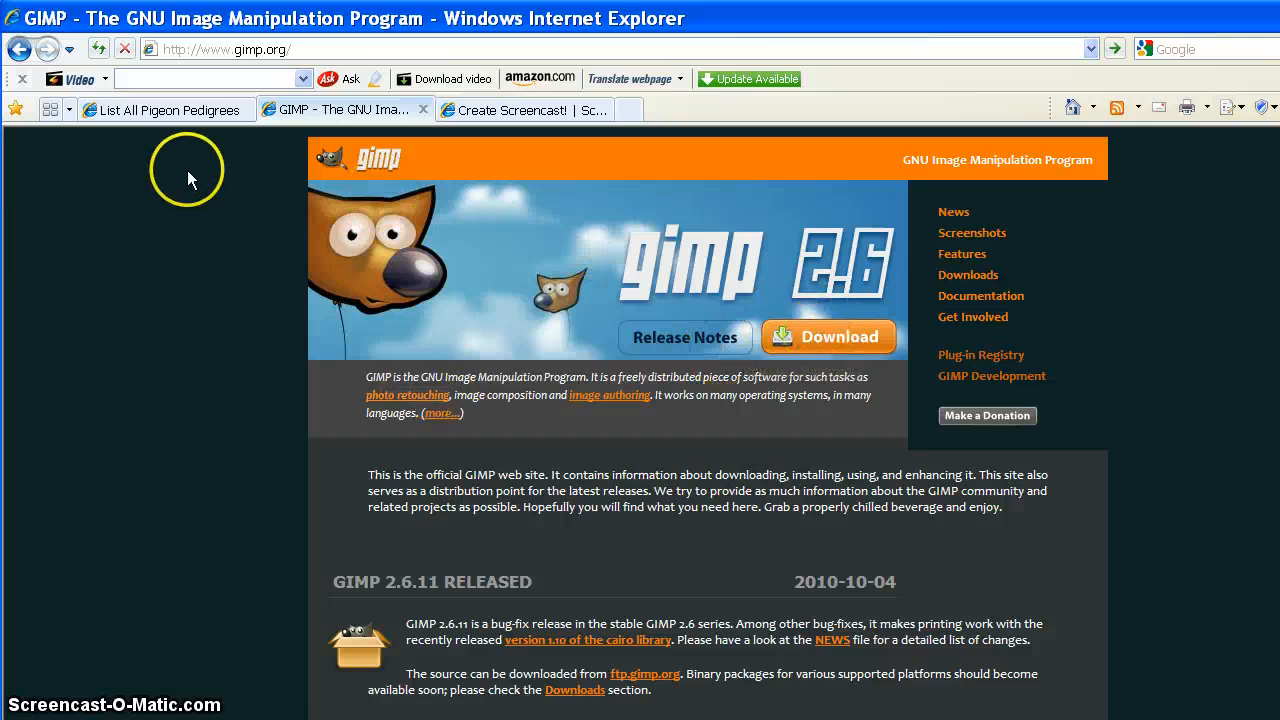
click(190, 118)
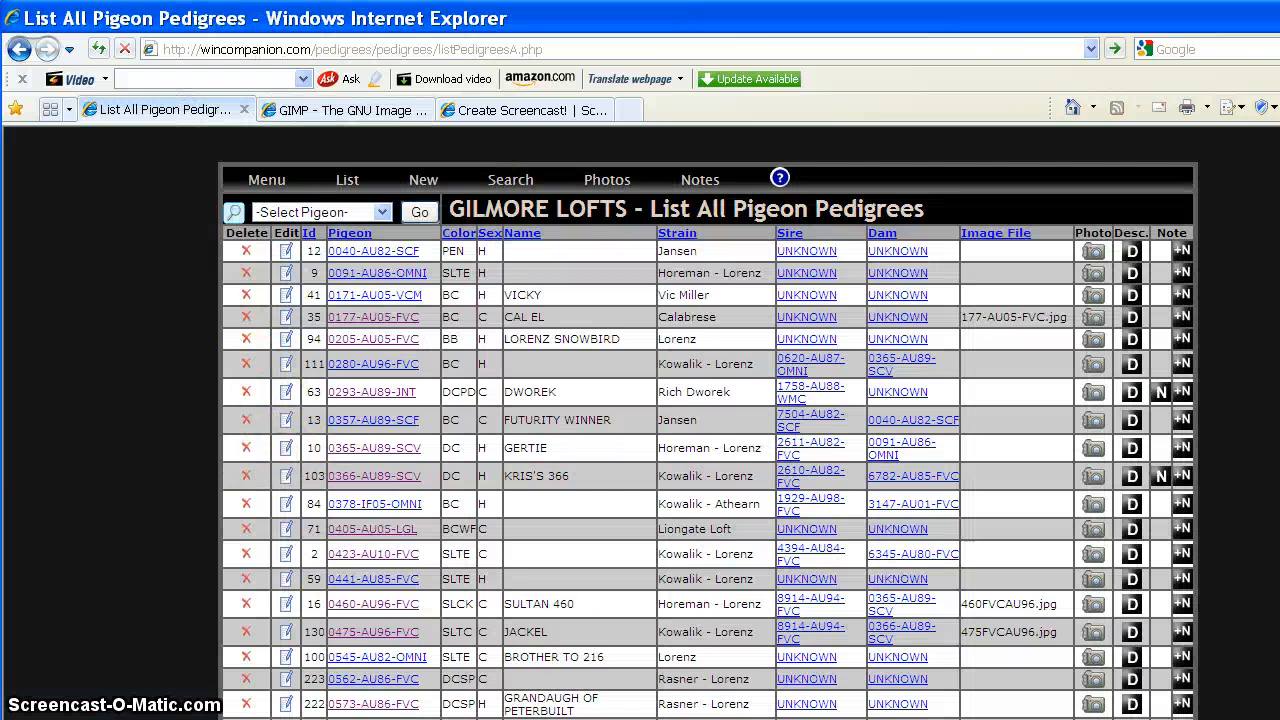
Step: Switch to Macromedia Fireworks and check the pixel dimensions and resolution of 4739FVCAU97.jpg in the Image Size settings
click(700, 719)
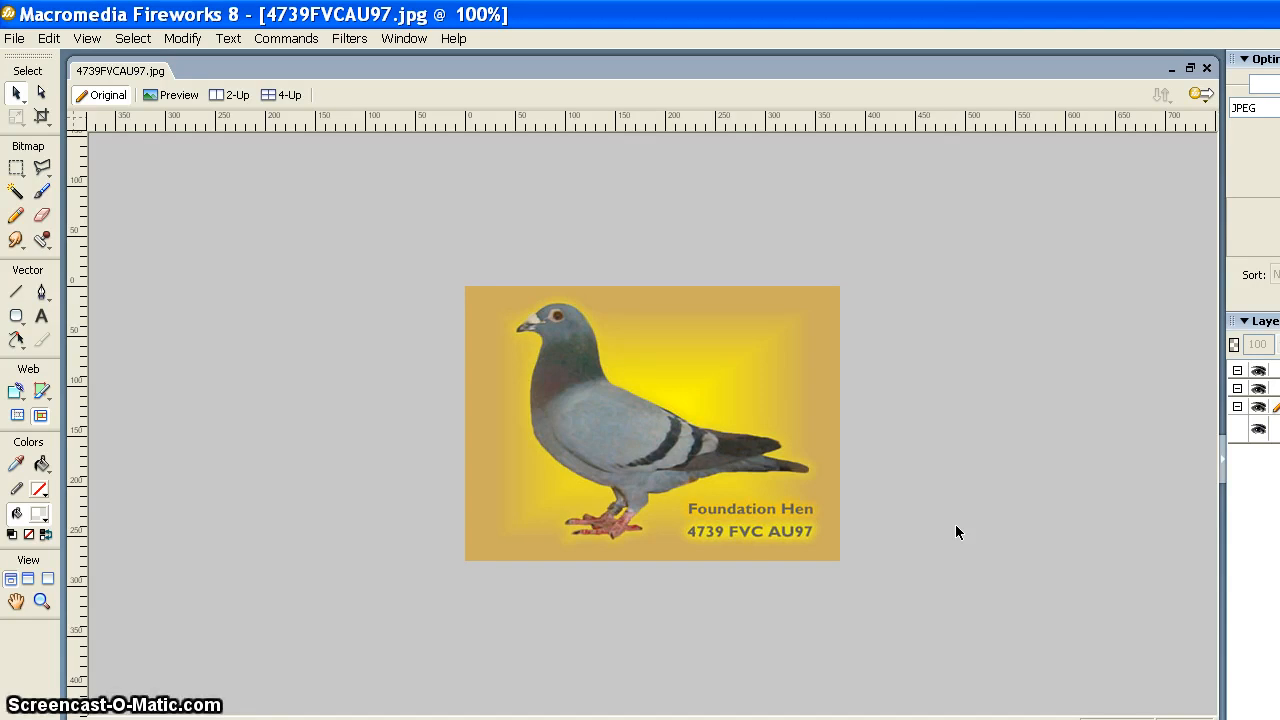
click(551, 371)
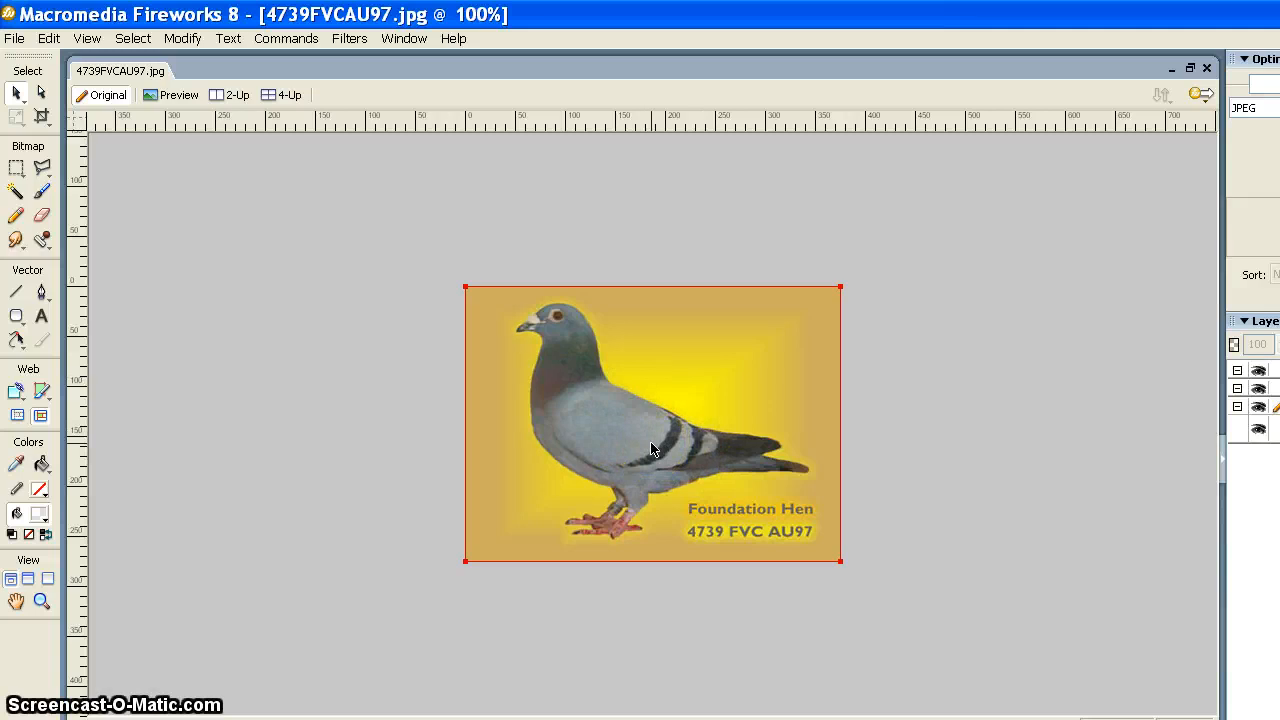
click(257, 380)
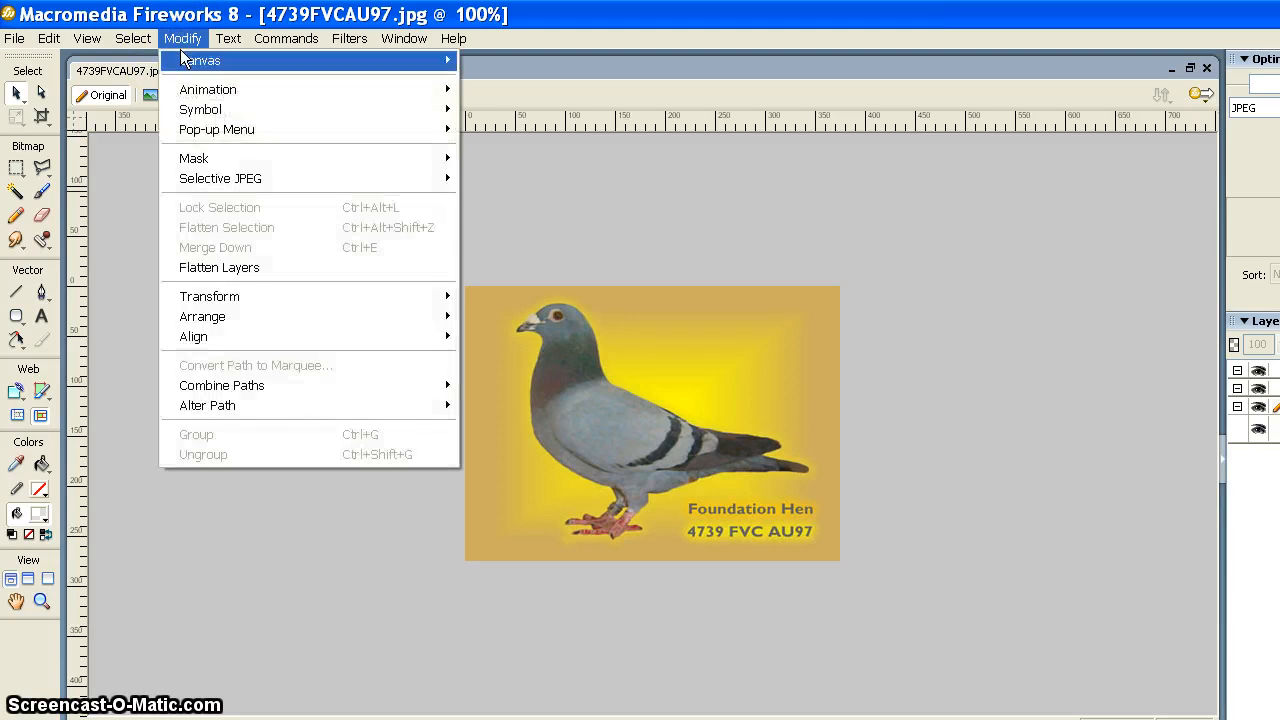
click(198, 62)
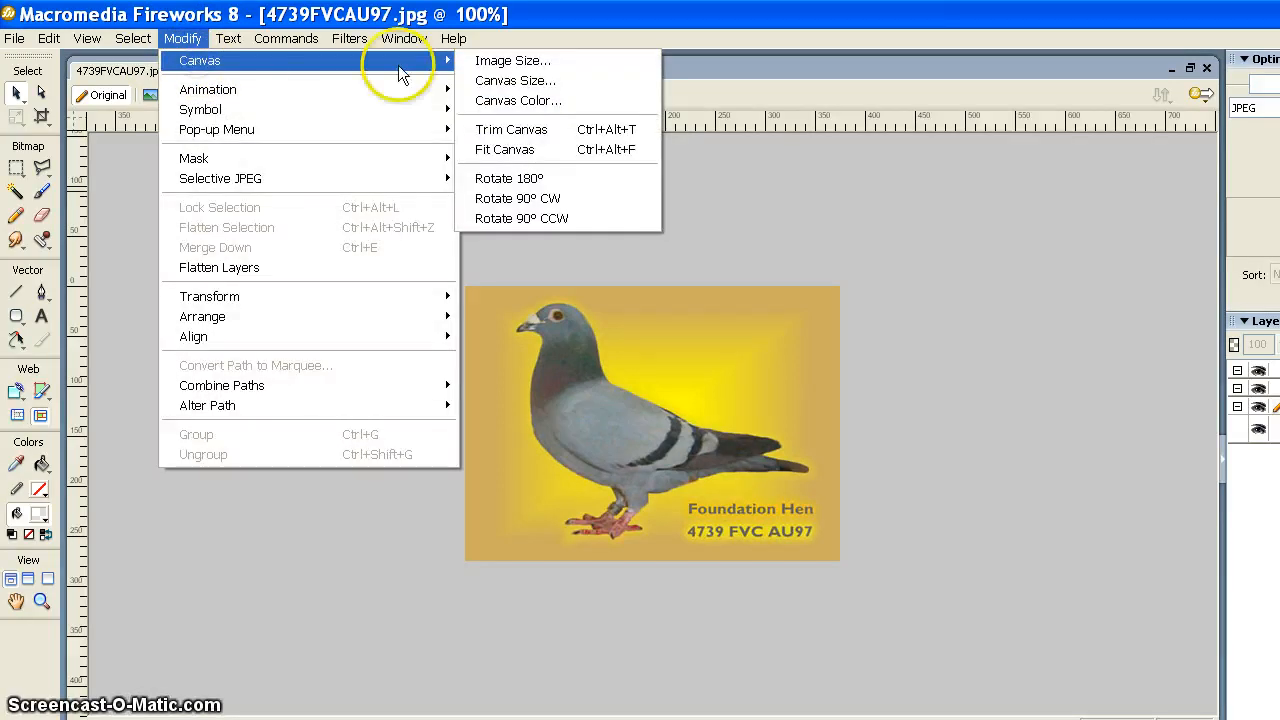
click(512, 62)
double_click(660, 342)
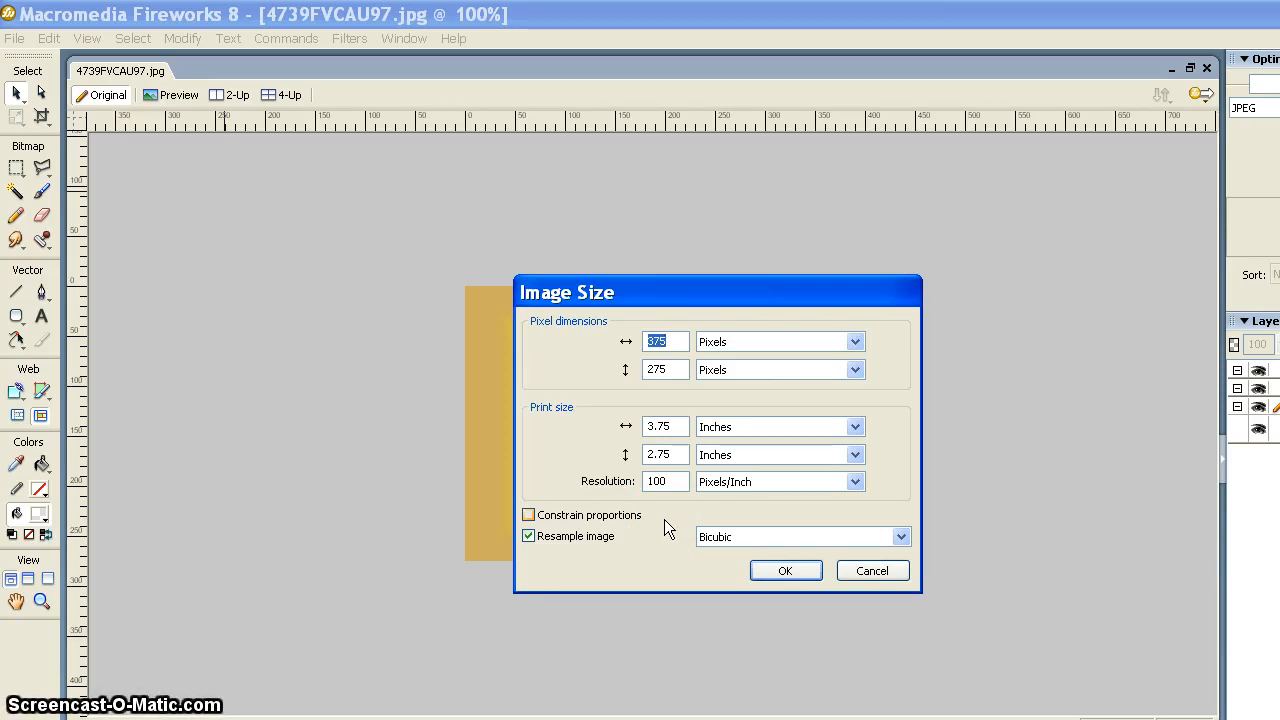
click(656, 482)
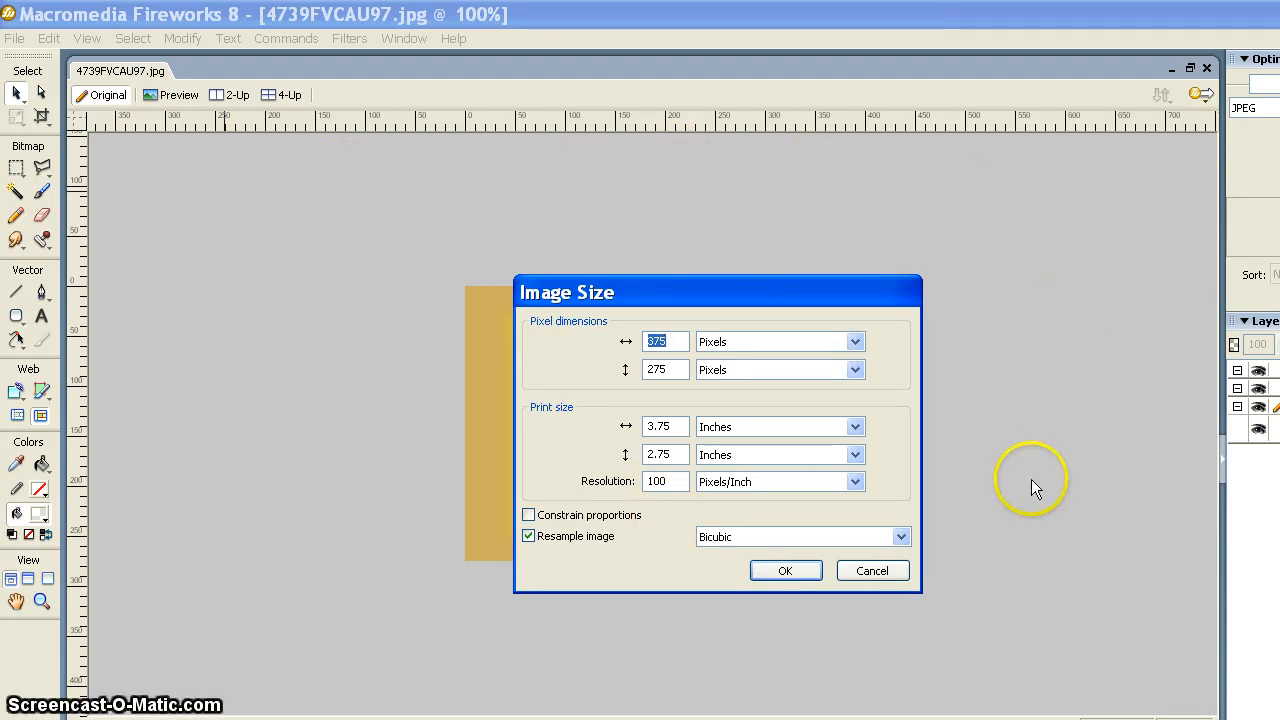
click(757, 570)
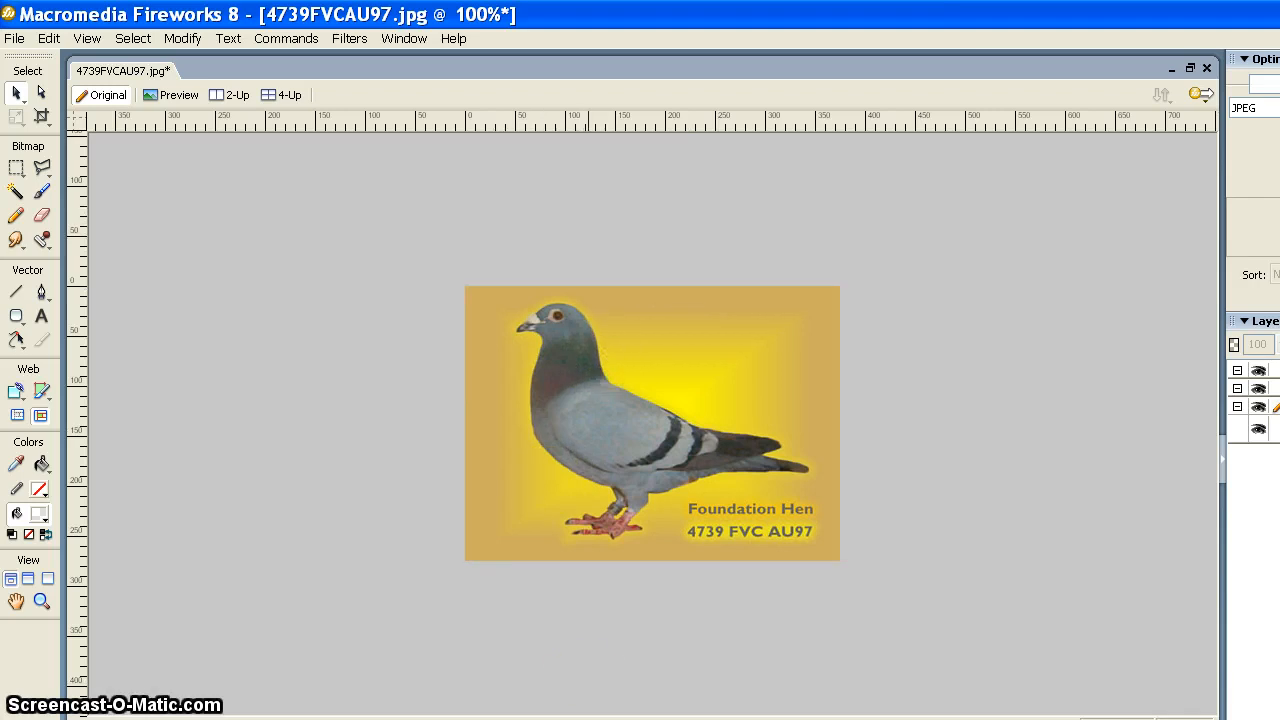
Step: Switch back to Internet Explorer and locate pigeon 4739-AU97-FVC in the full pedigree list
key(alt+Tab)
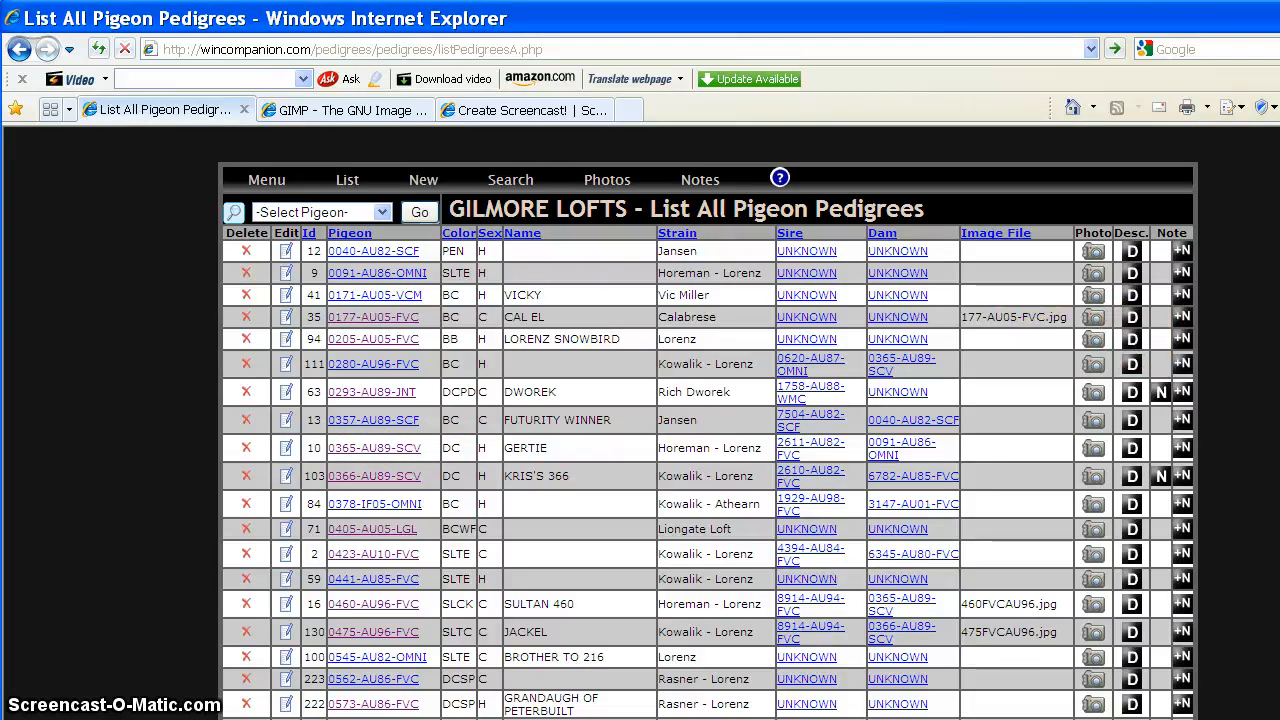
scroll(700, 420, down, 15)
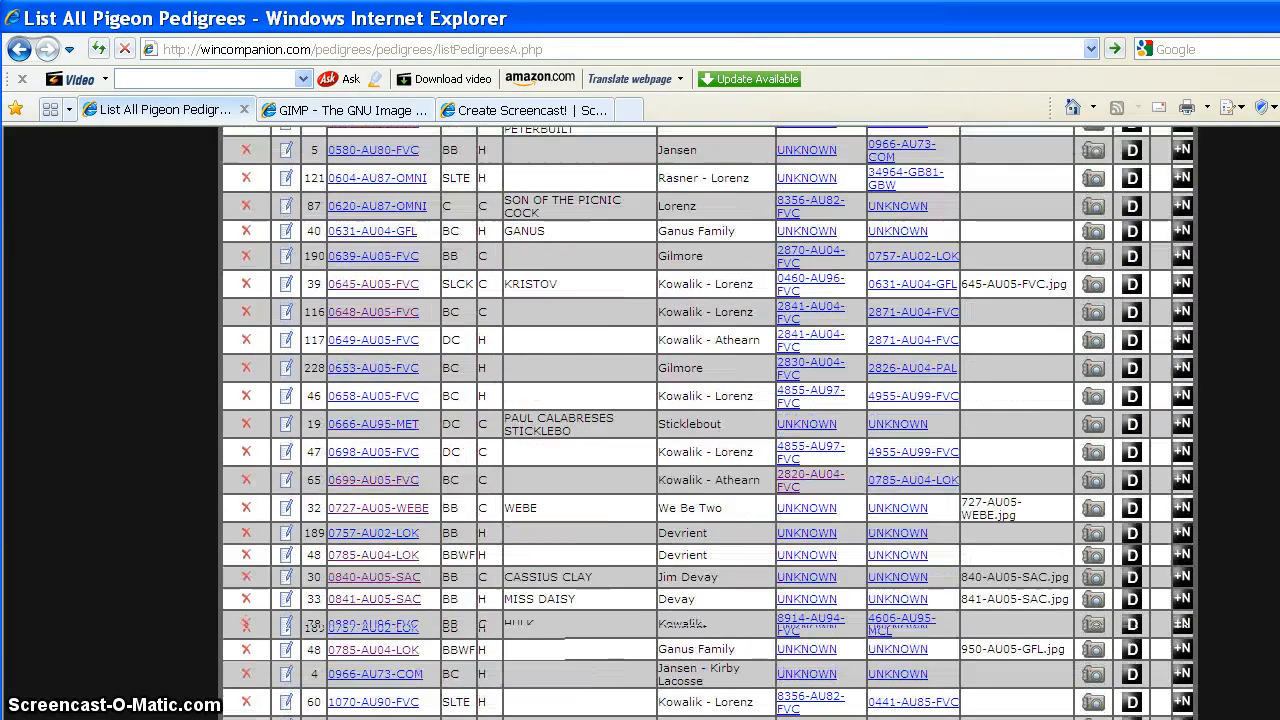
scroll(700, 420, down, 12)
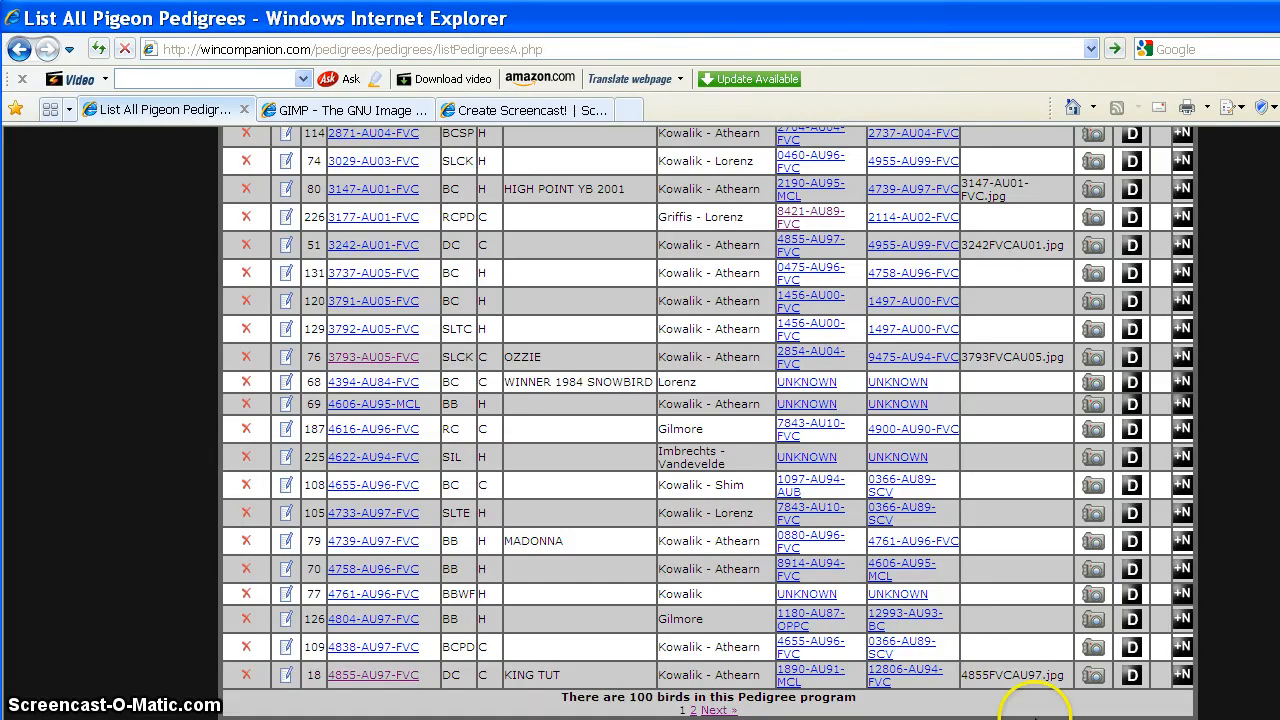
scroll(700, 420, down, 1)
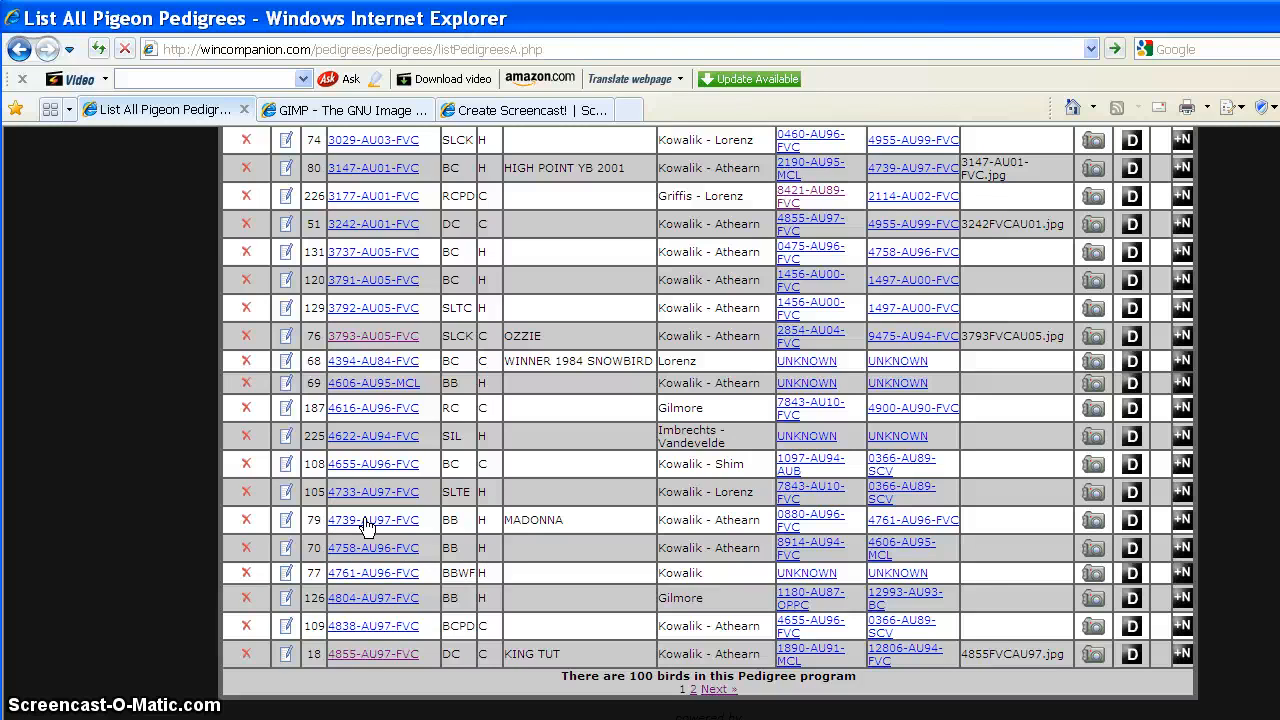
click(1094, 524)
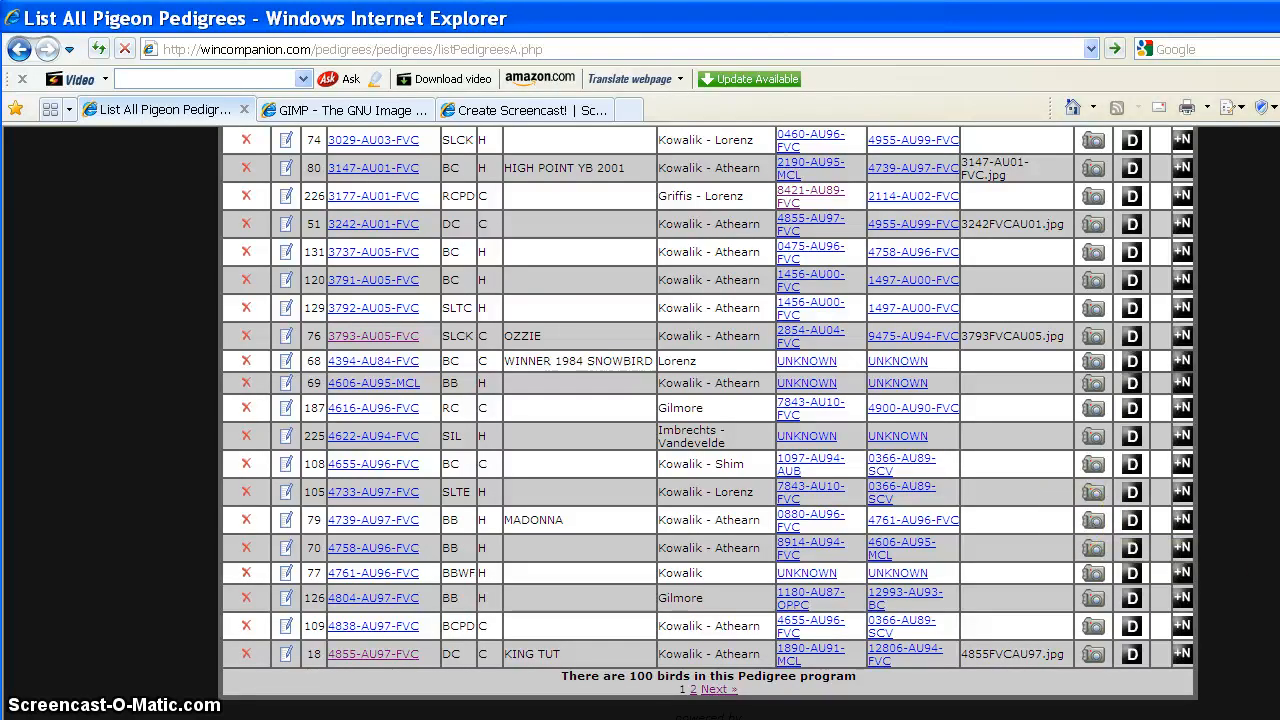
scroll(708, 420, up, 15)
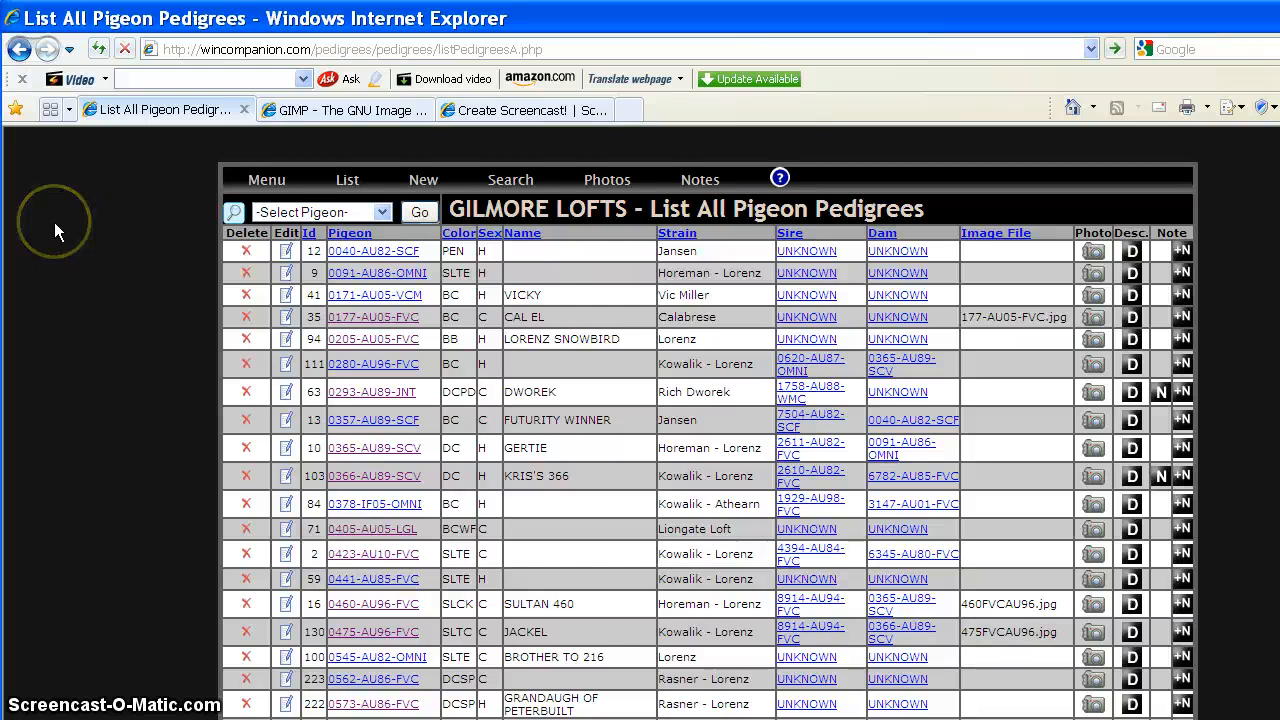
Step: Choose 4739-AU97-FVC in the pigeon quick search
click(233, 215)
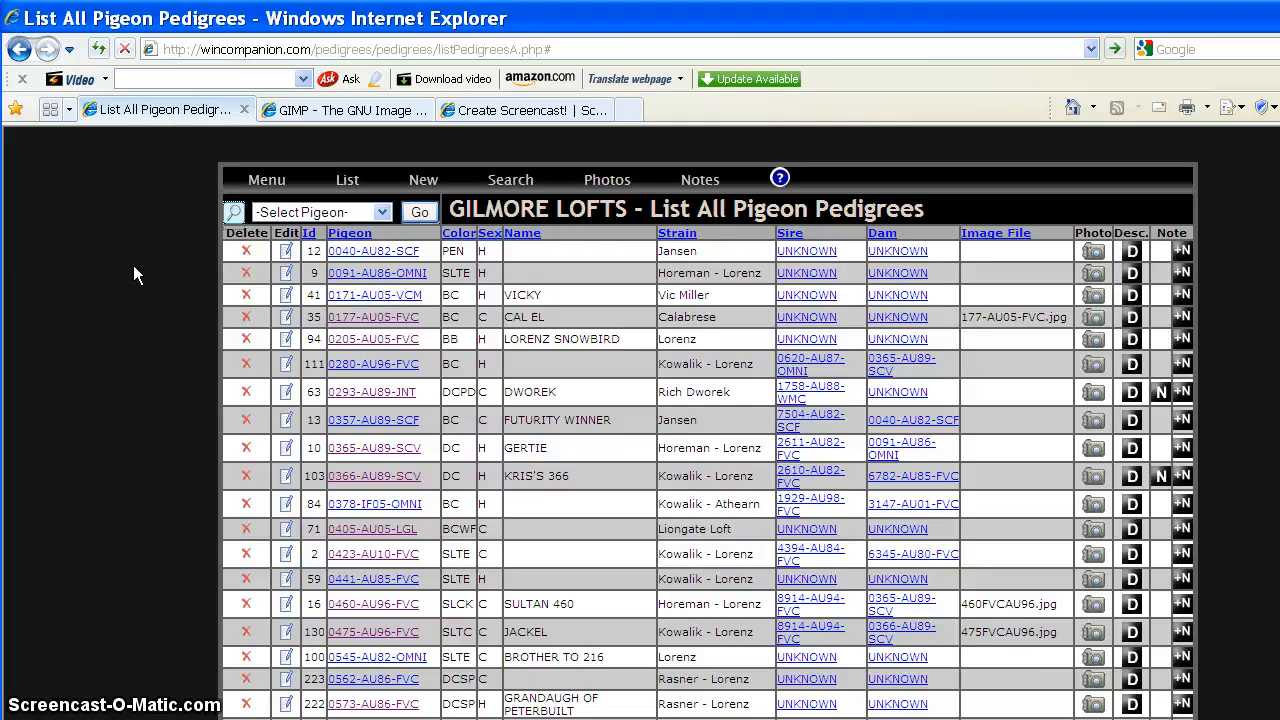
key(Tab)
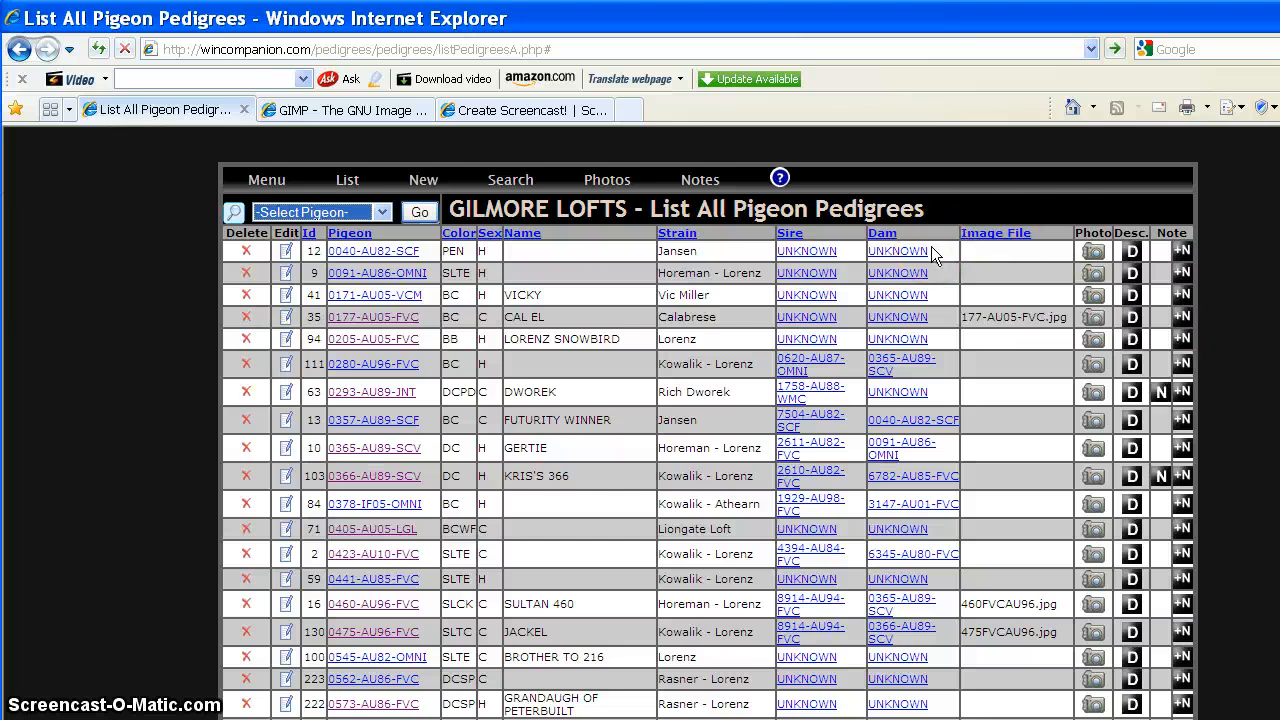
scroll(931, 246, down, 2)
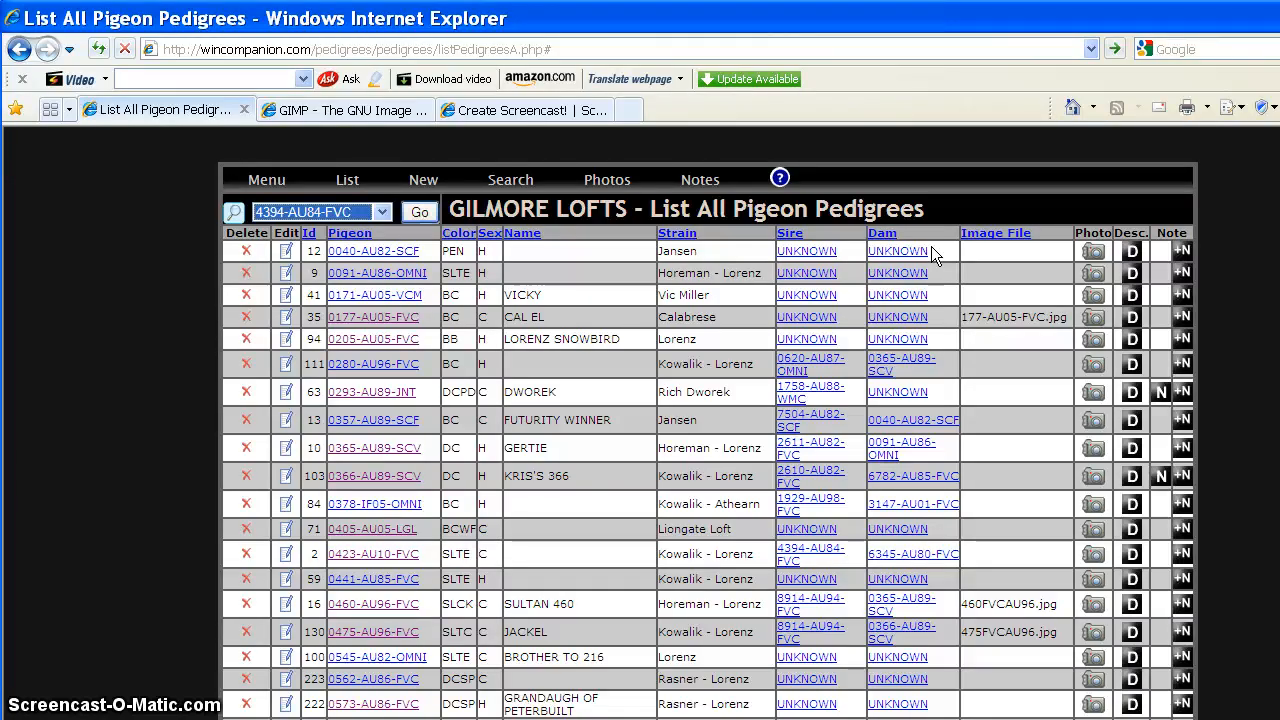
scroll(931, 246, down, 3)
scroll(931, 246, down, 2)
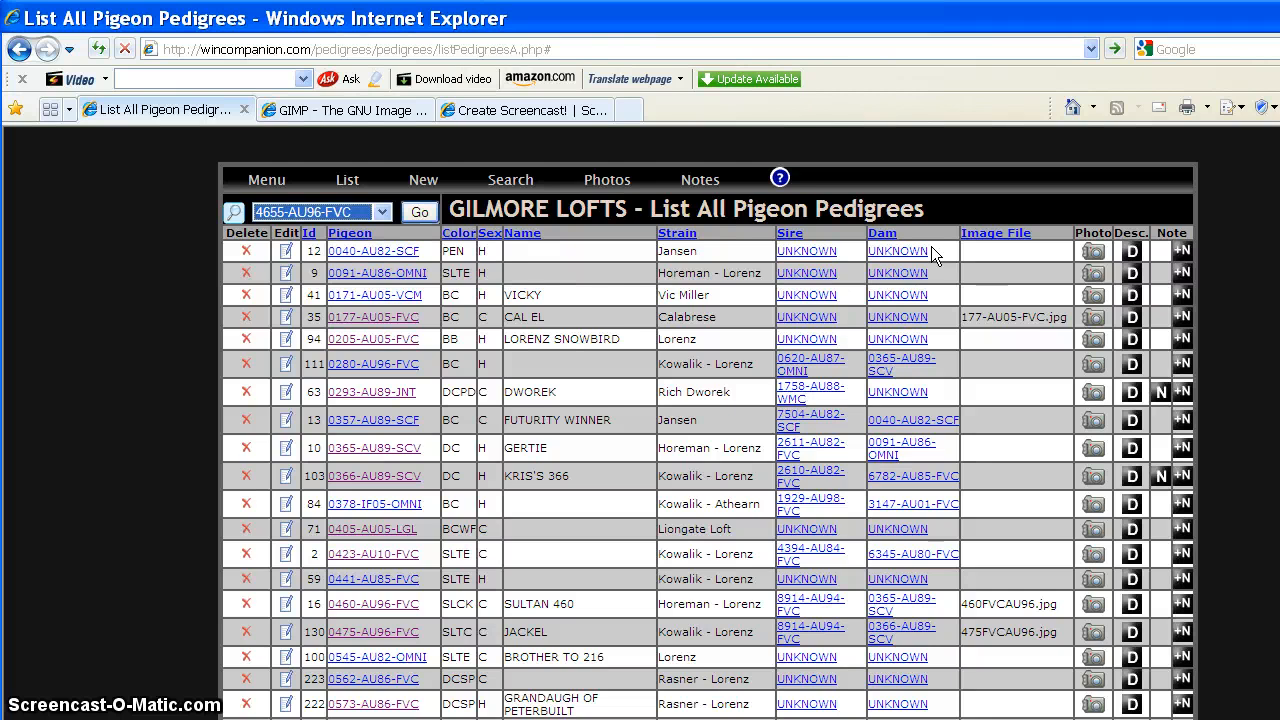
scroll(931, 246, down, 1)
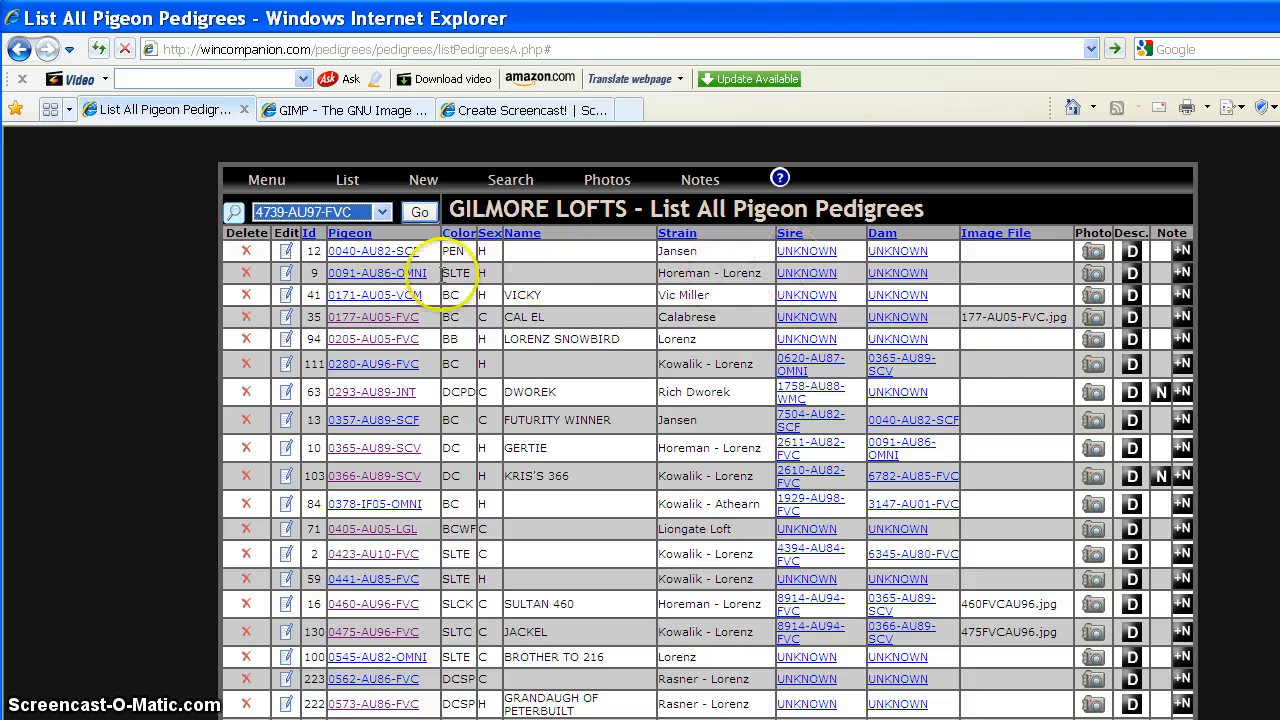
click(418, 212)
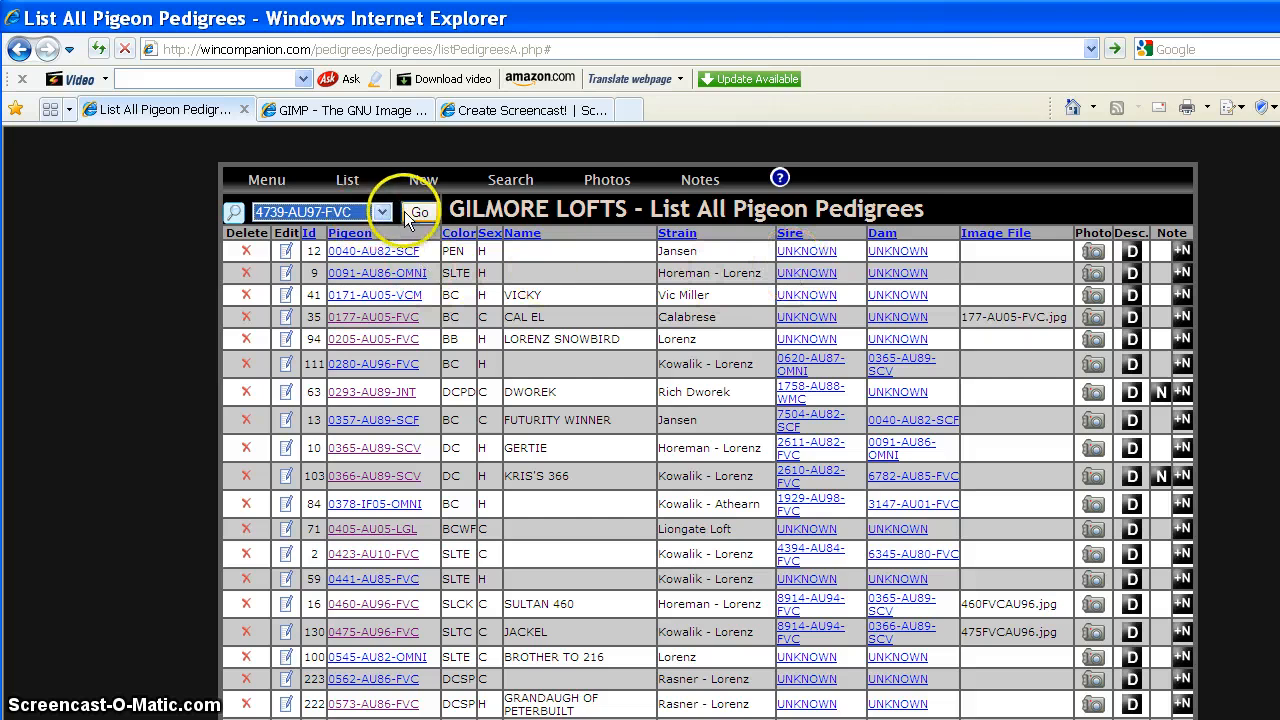
Step: Choose 8057-AU06-CORP in the pigeon quick search
click(306, 214)
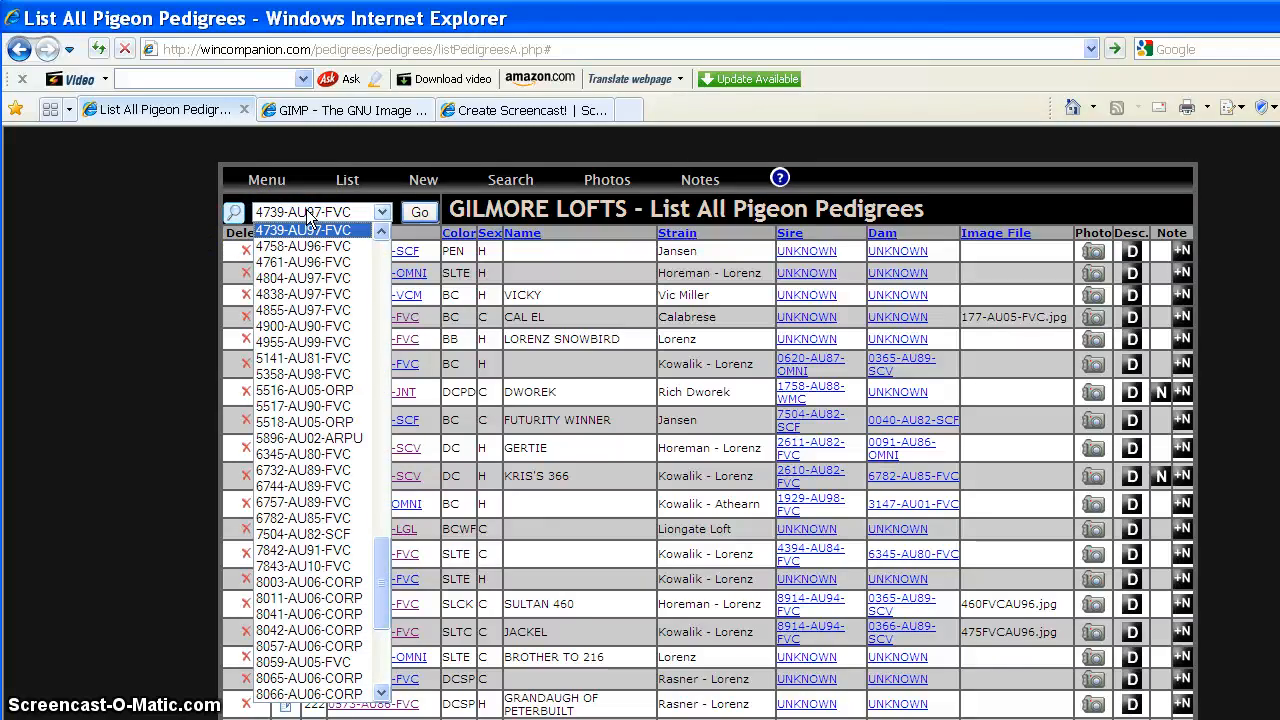
key(8)
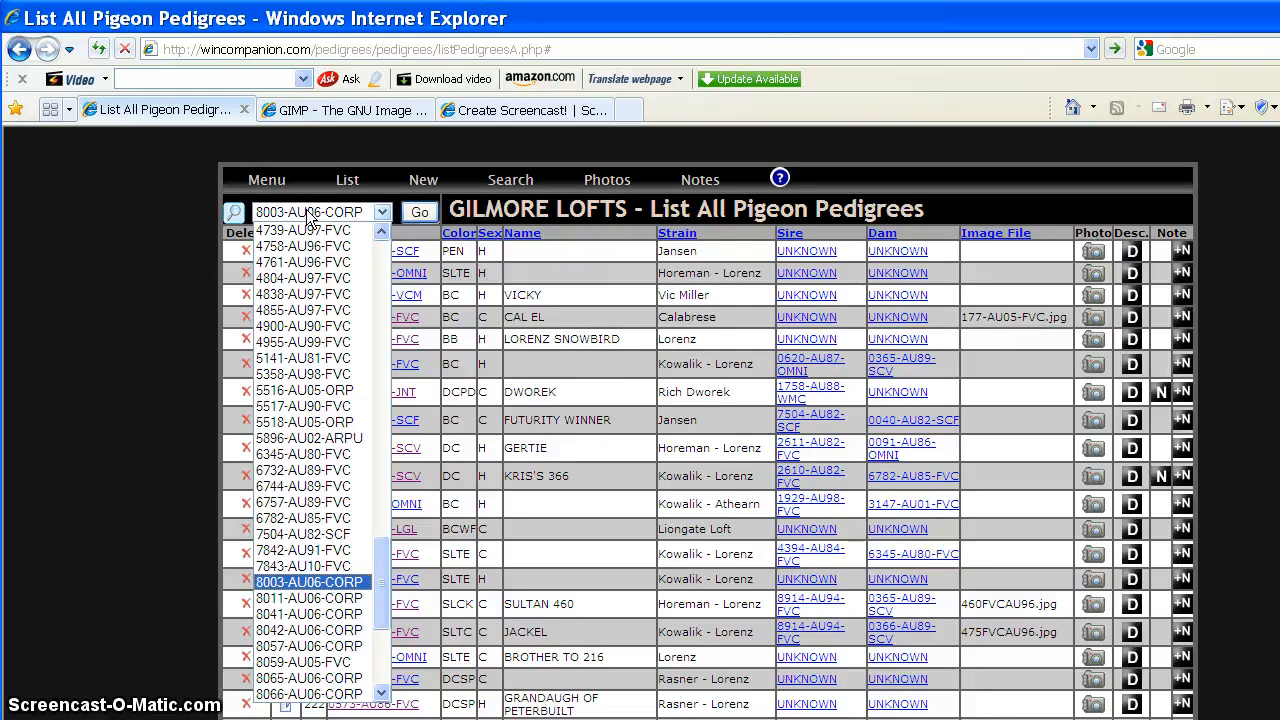
key(Down)
key(Down)
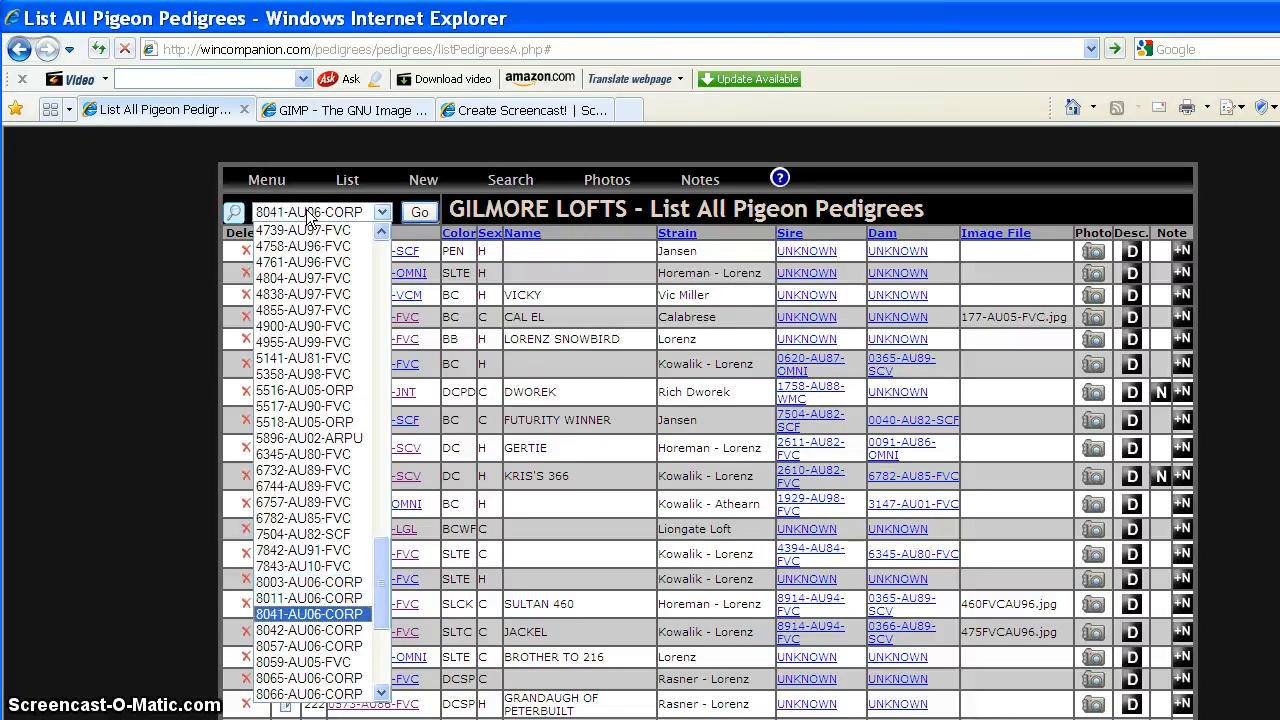
key(Down)
key(Down)
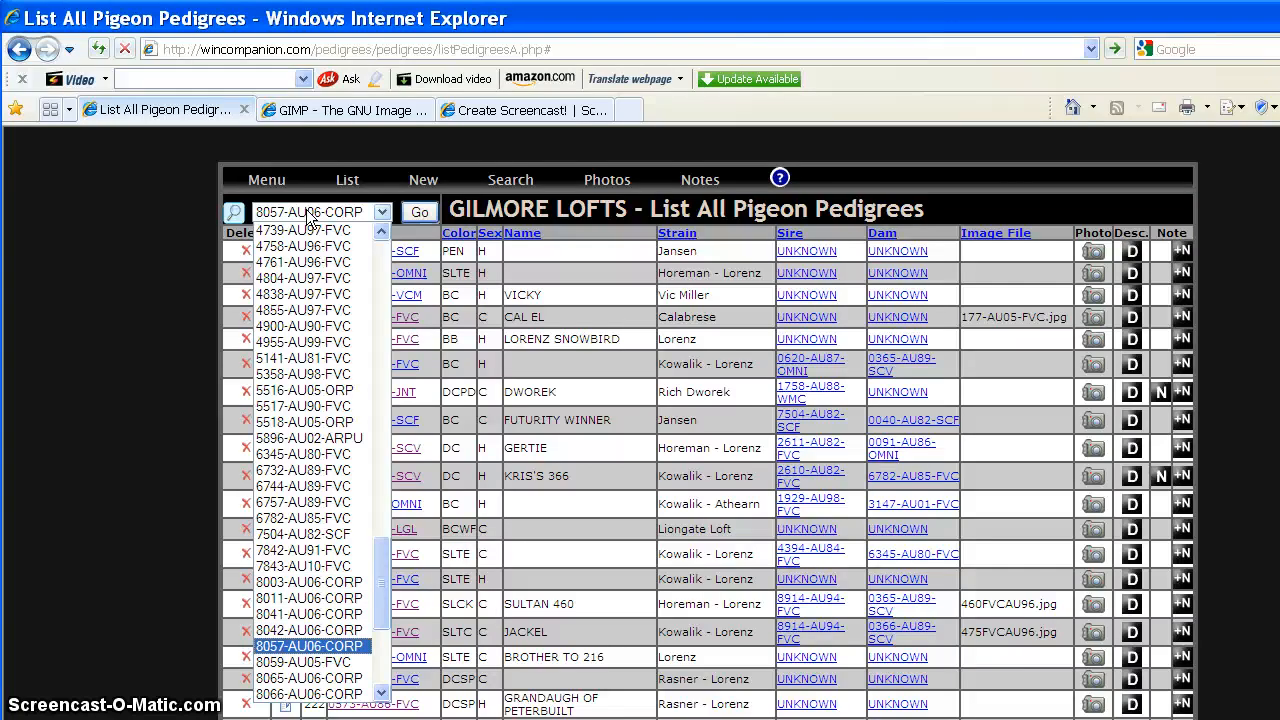
key(Return)
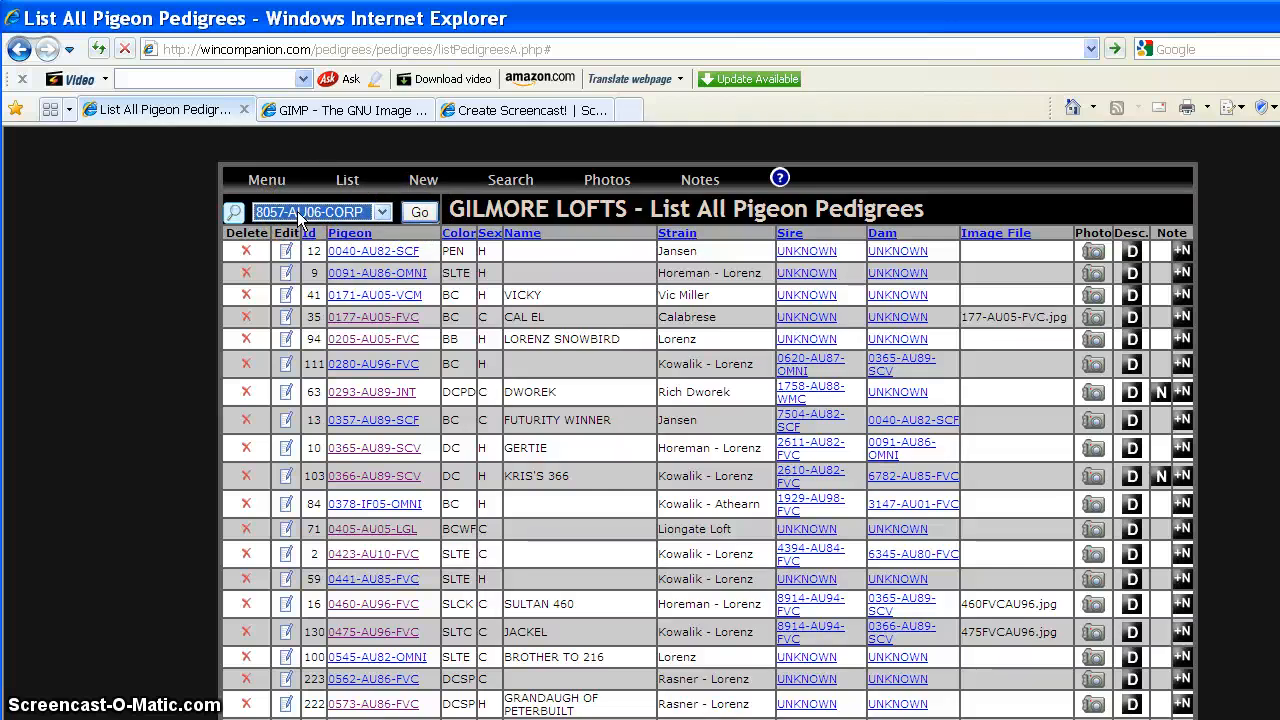
Step: Change the pigeon quick search to 4739-AU97-FVC and run it to list only that bird
key(4)
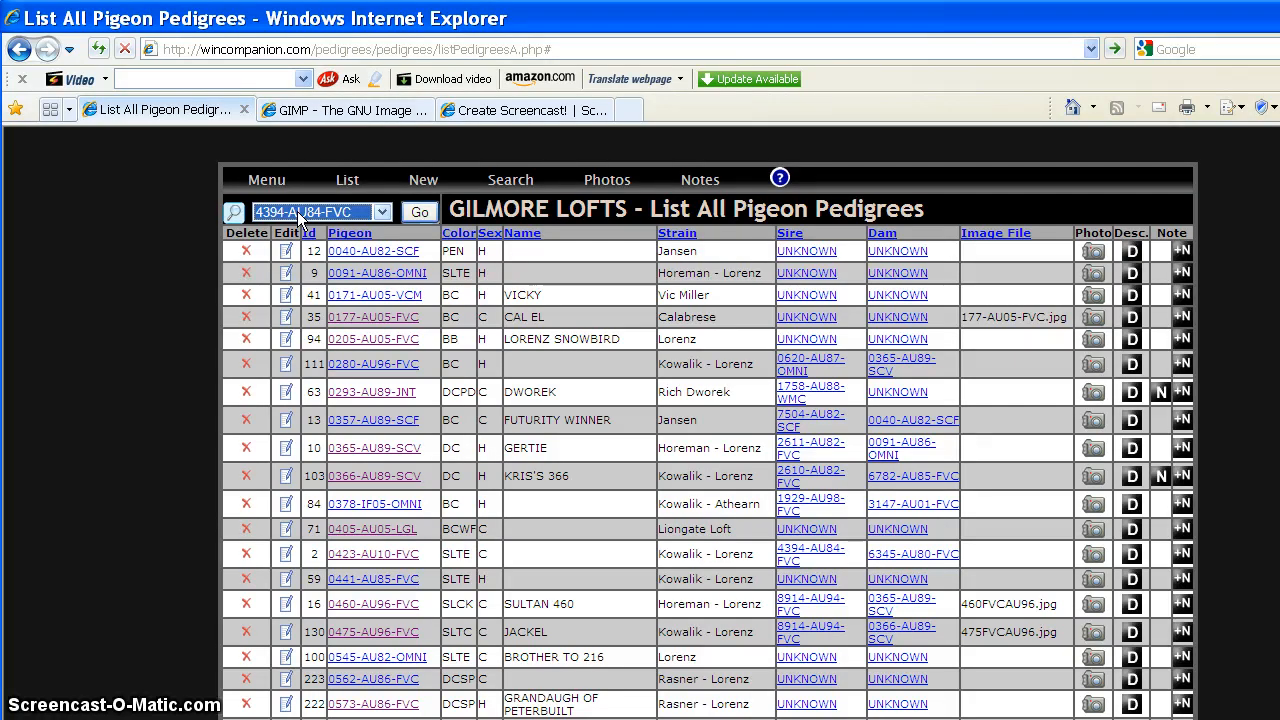
key(4)
key(4)
key(4)
click(421, 211)
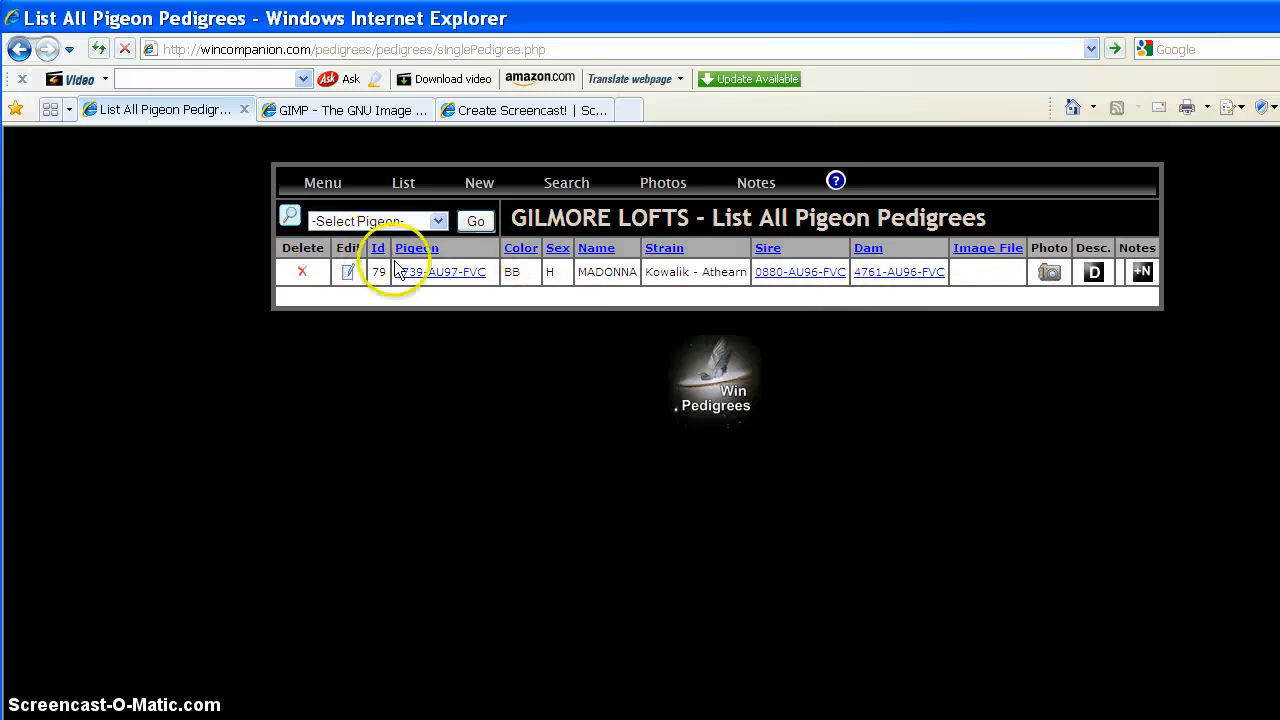
Step: Open the add-photo form for pigeon 4739-AU97-FVC and choose 4739FVCAU97.jpg from My Pictures as its image file
click(1049, 272)
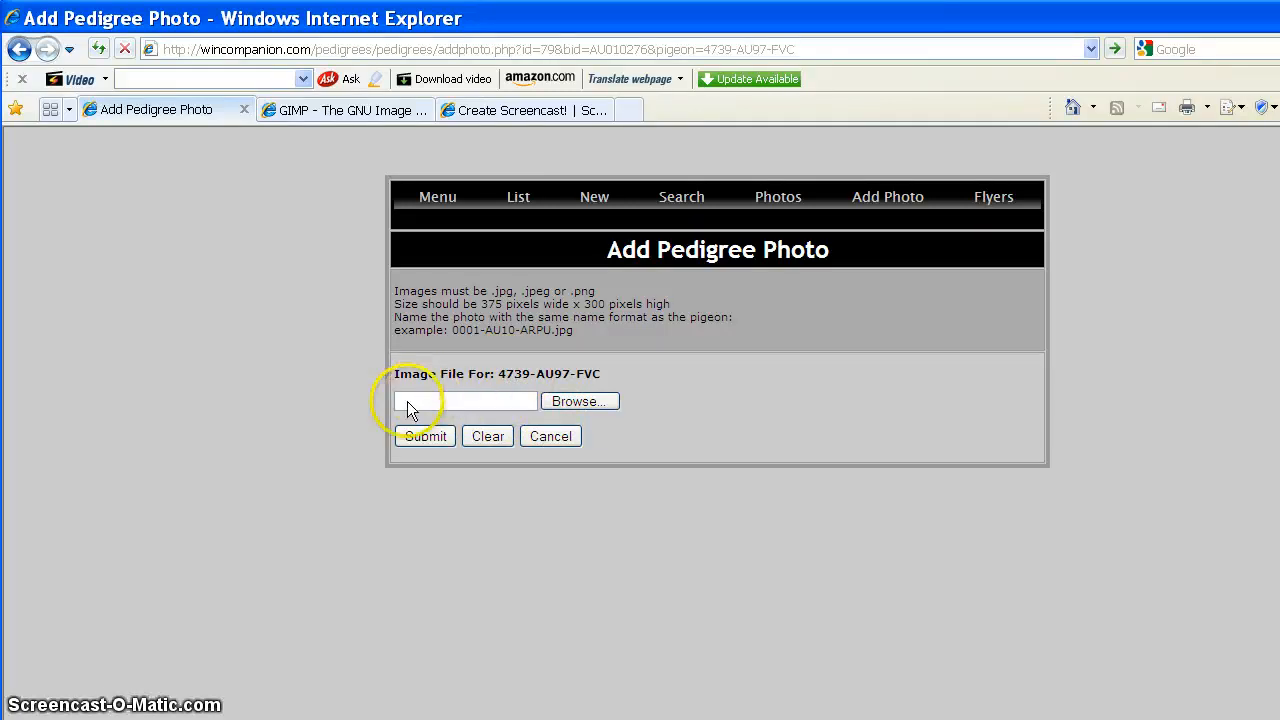
click(568, 402)
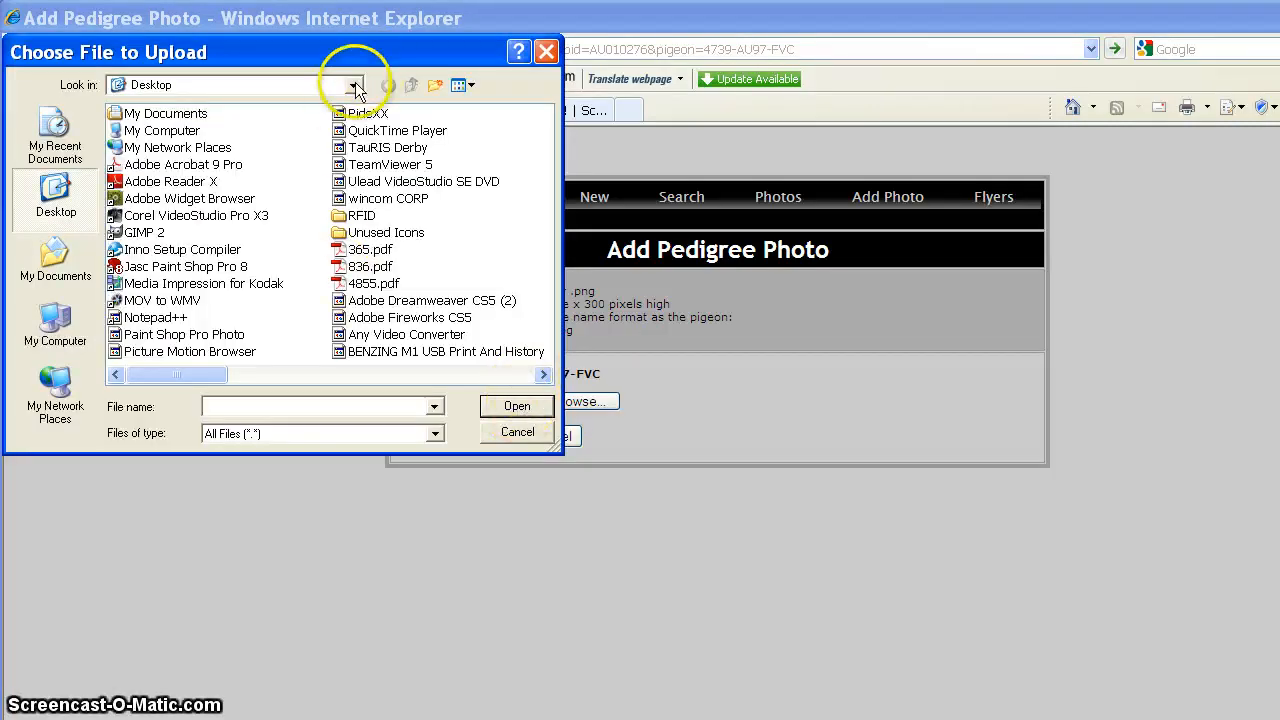
click(356, 87)
key(Down)
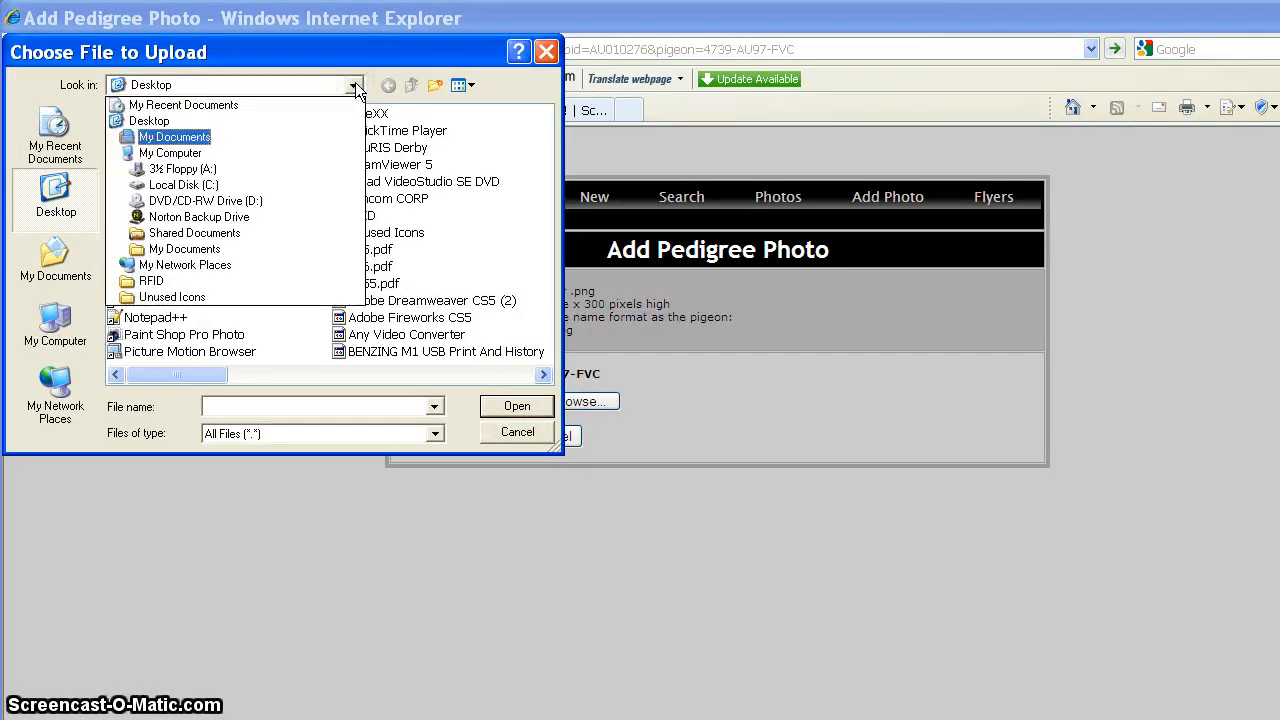
click(202, 138)
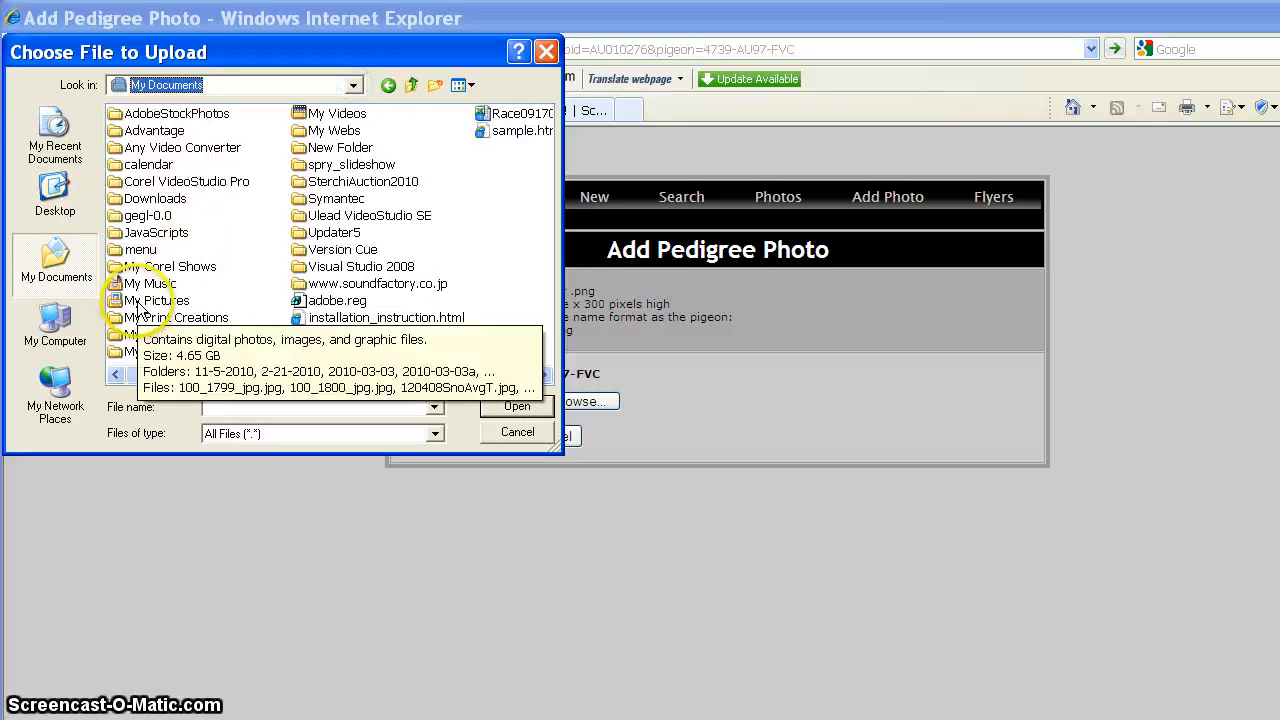
double_click(140, 301)
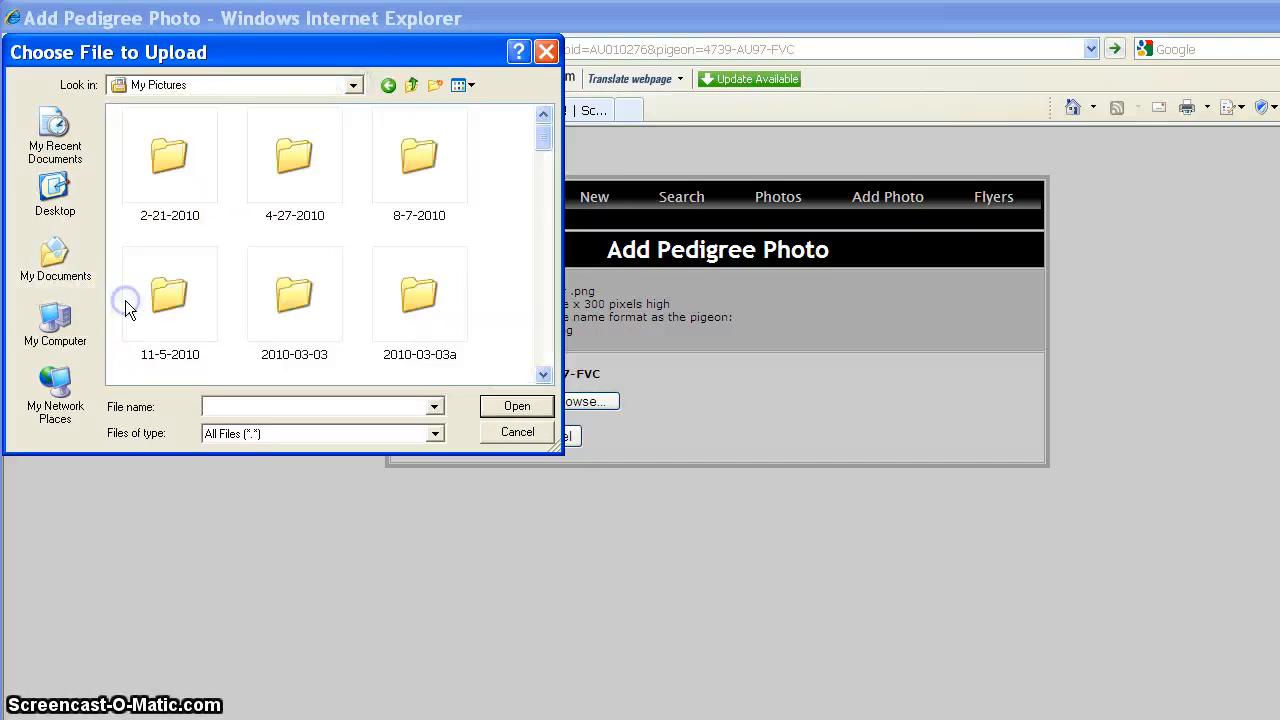
drag(542, 130, 512, 251)
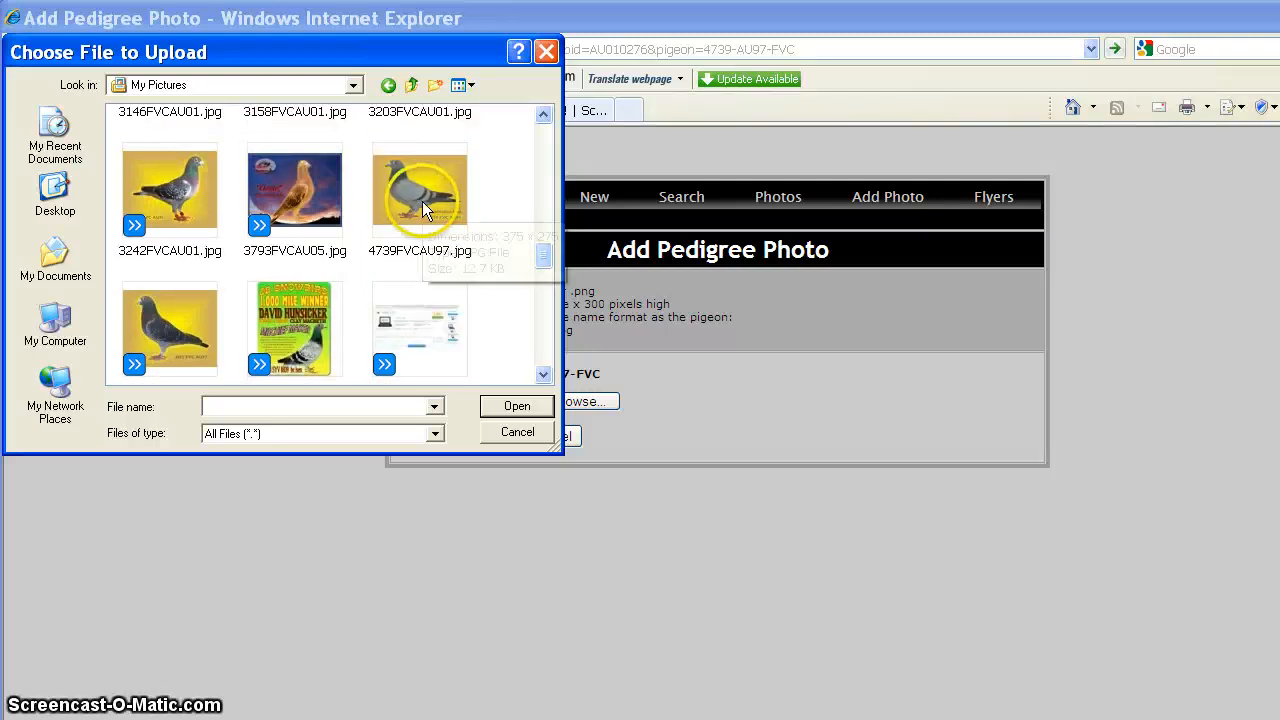
click(423, 197)
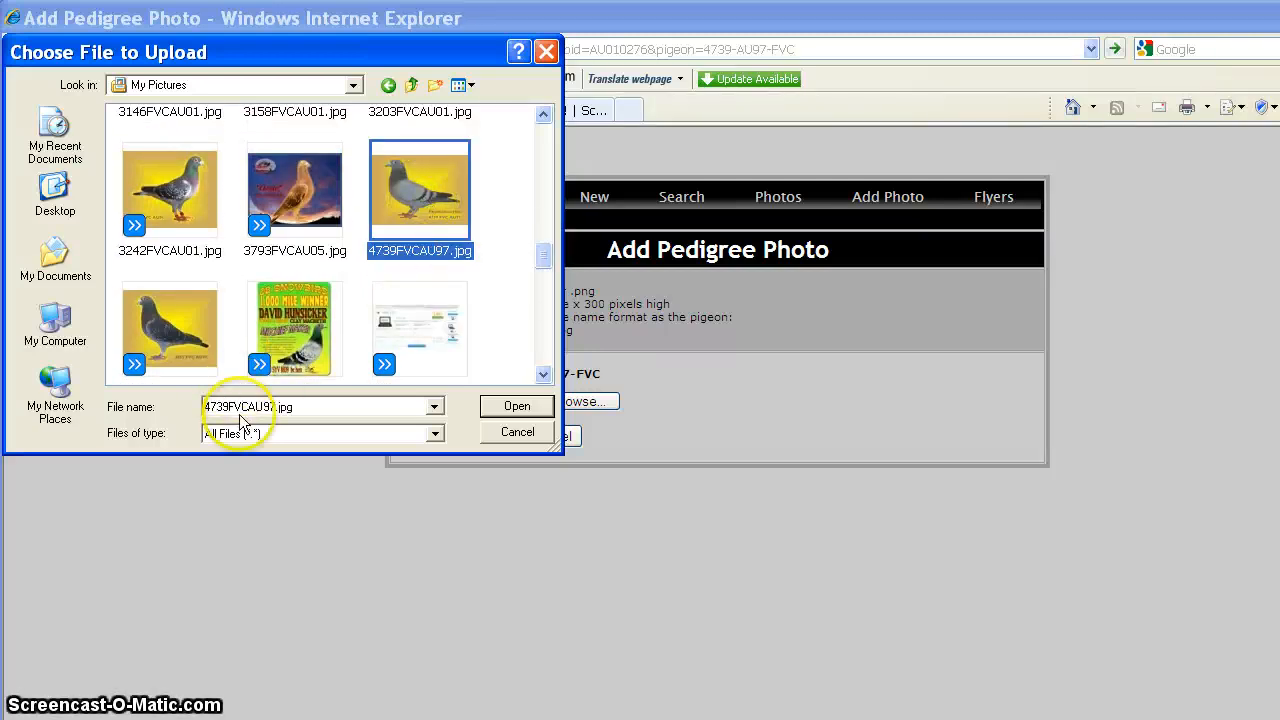
click(517, 407)
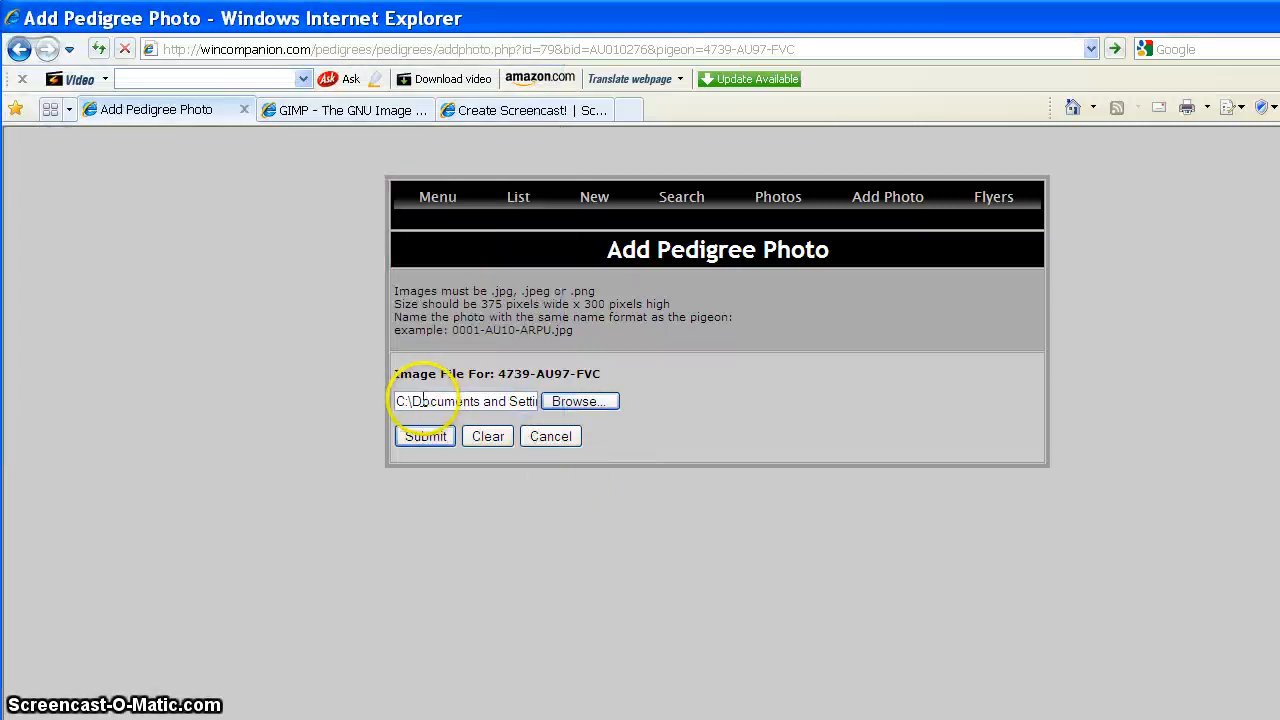
Step: Check the file name at the end of the image path, then submit the photo and return to the pedigree list
click(503, 402)
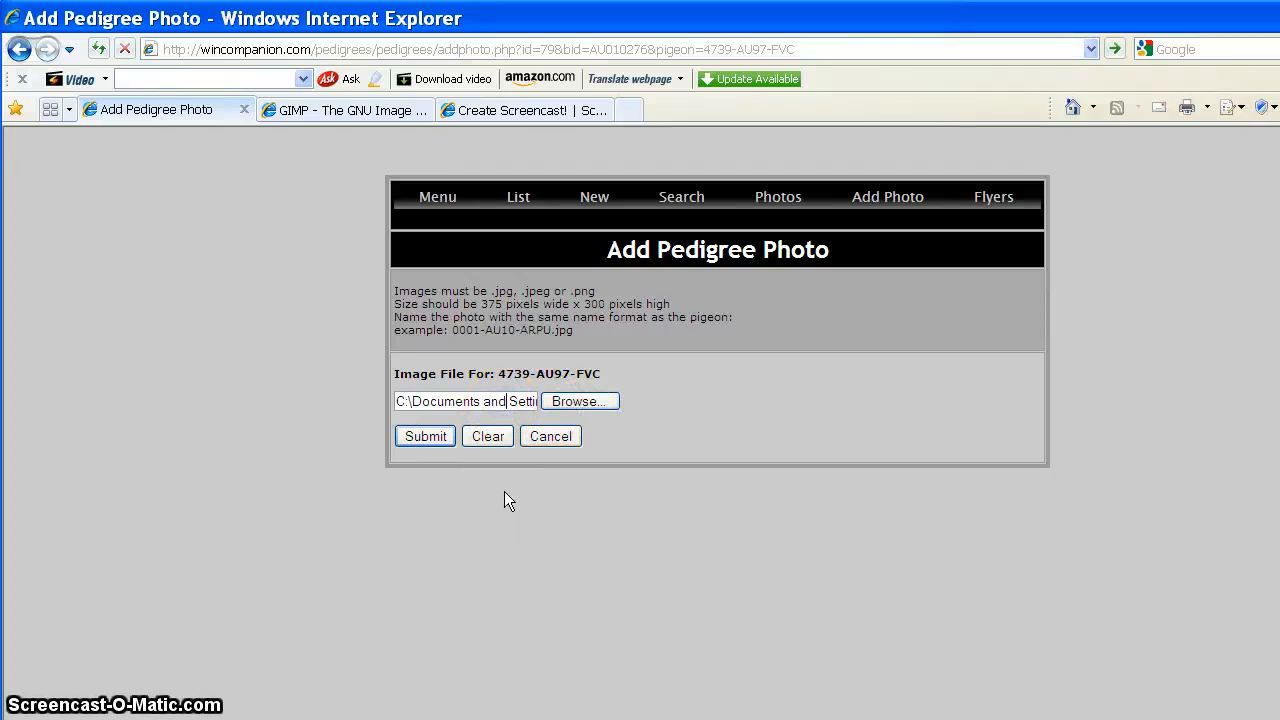
key(End)
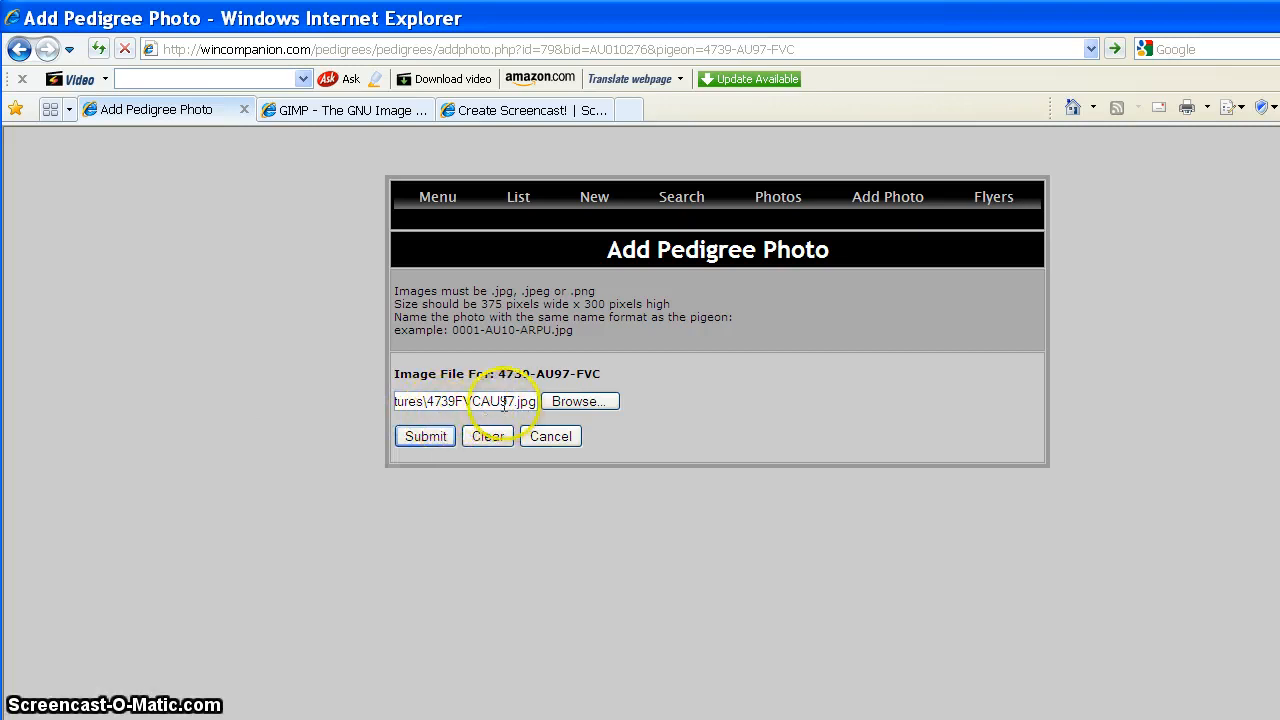
click(424, 438)
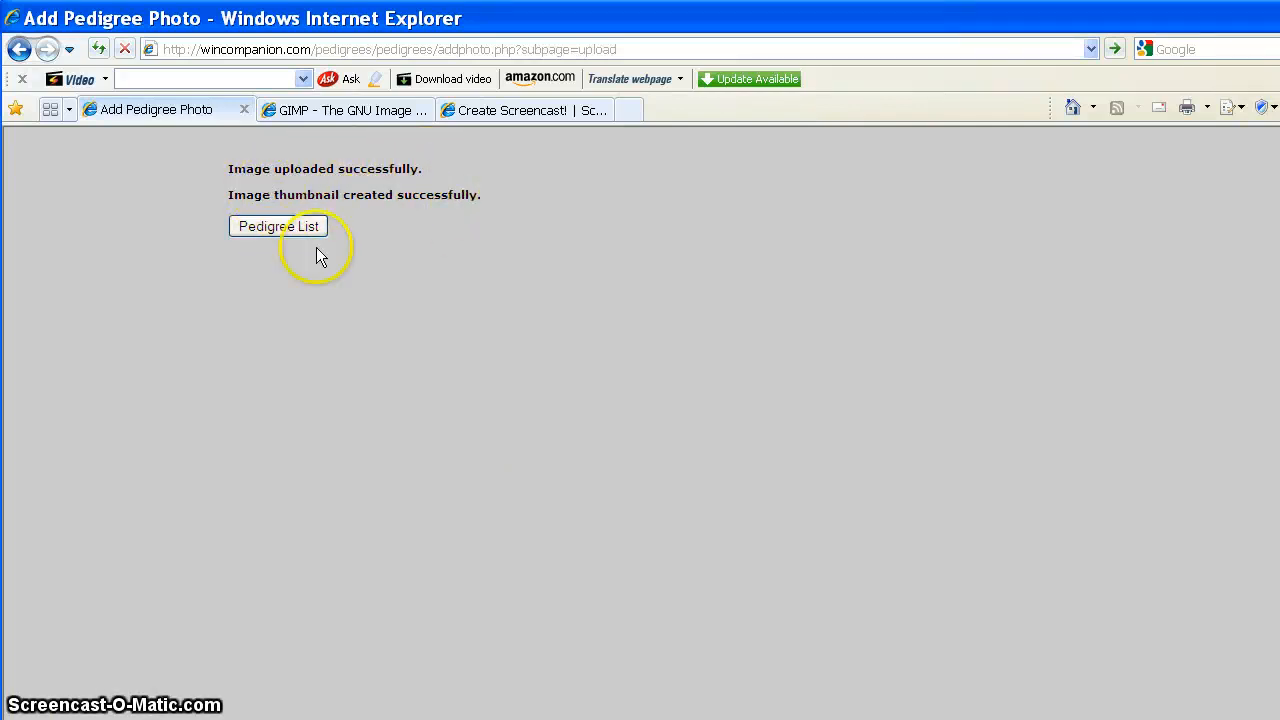
click(284, 225)
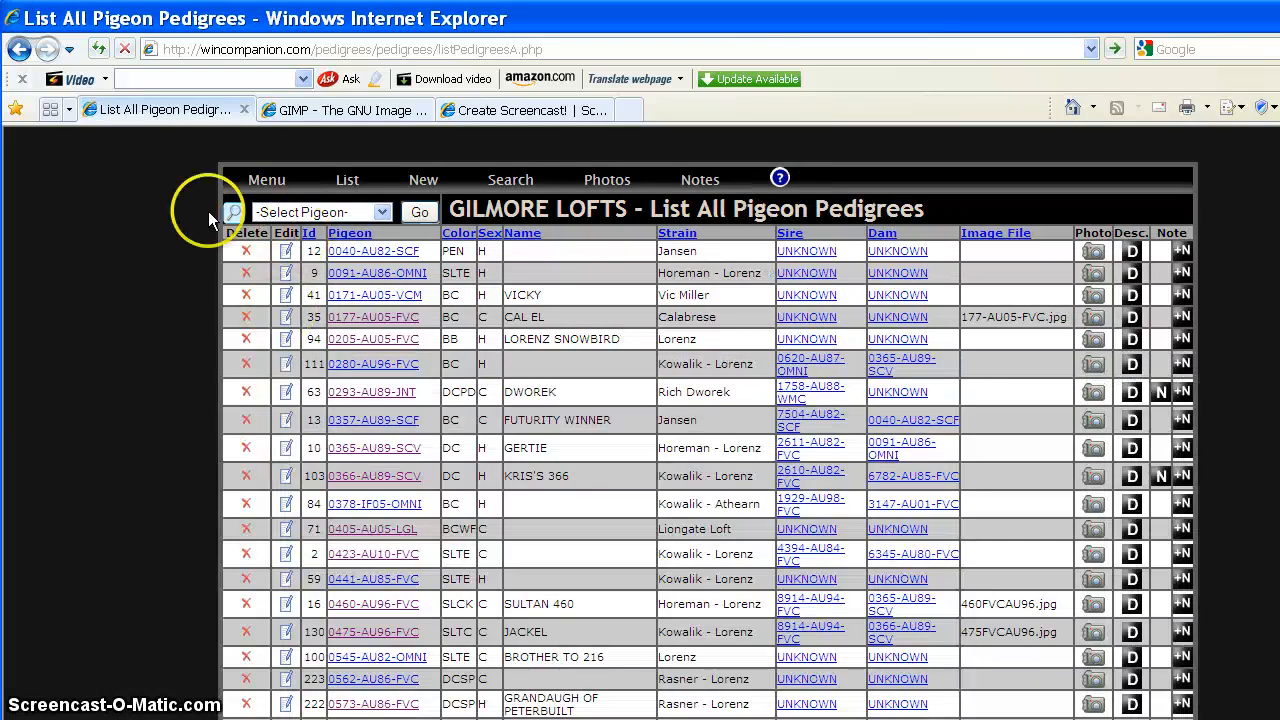
Step: Run the pigeon quick search for 4739-AU97-FVC to check its image file entry
click(233, 217)
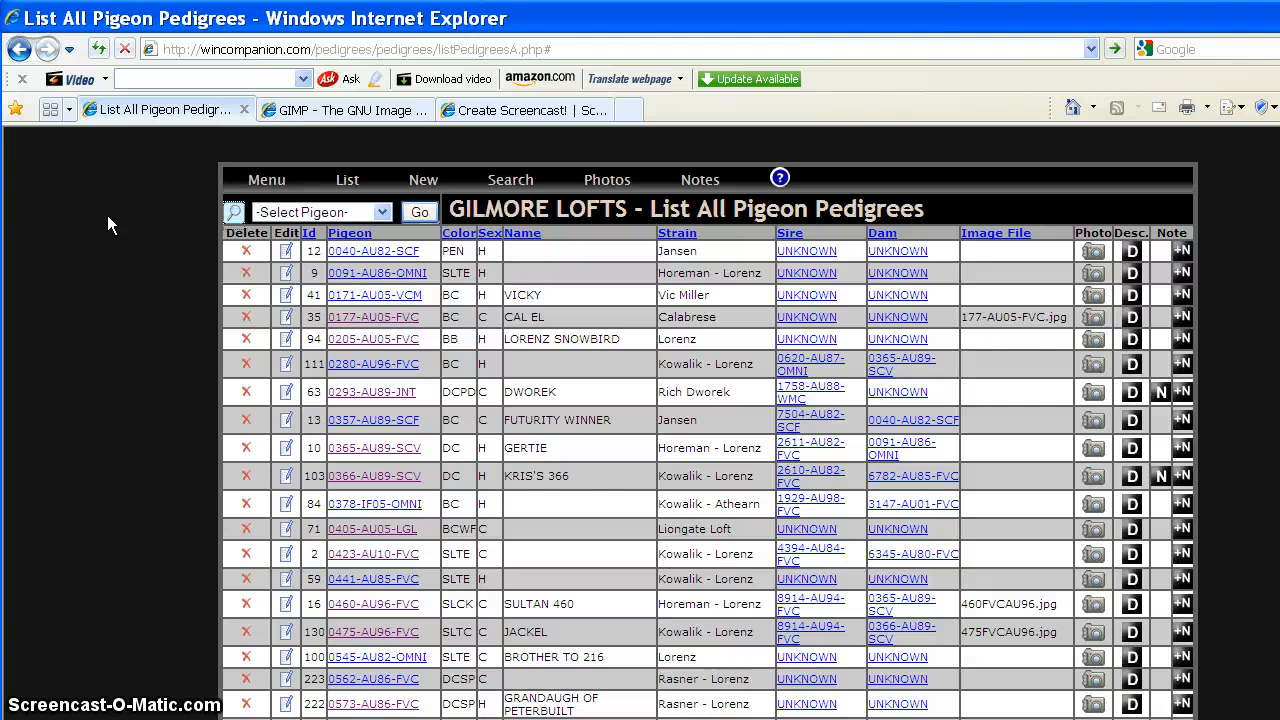
key(Tab)
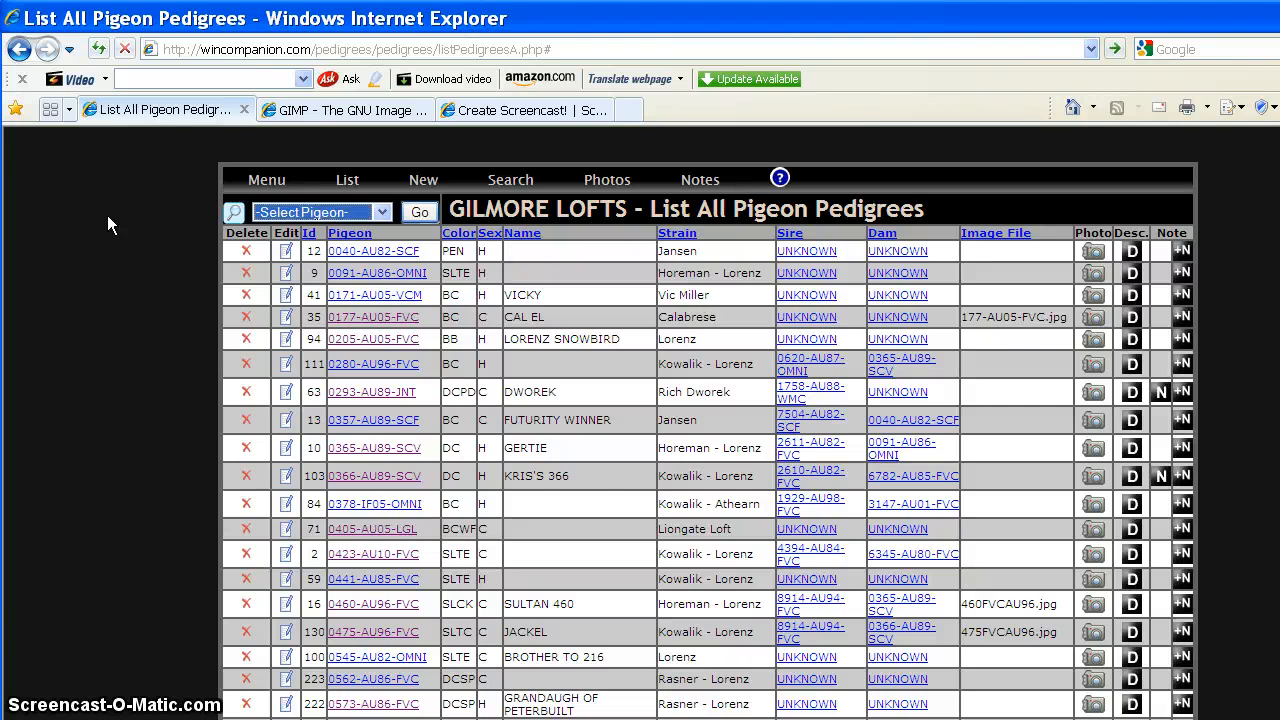
text(4733-AU97-FVC)
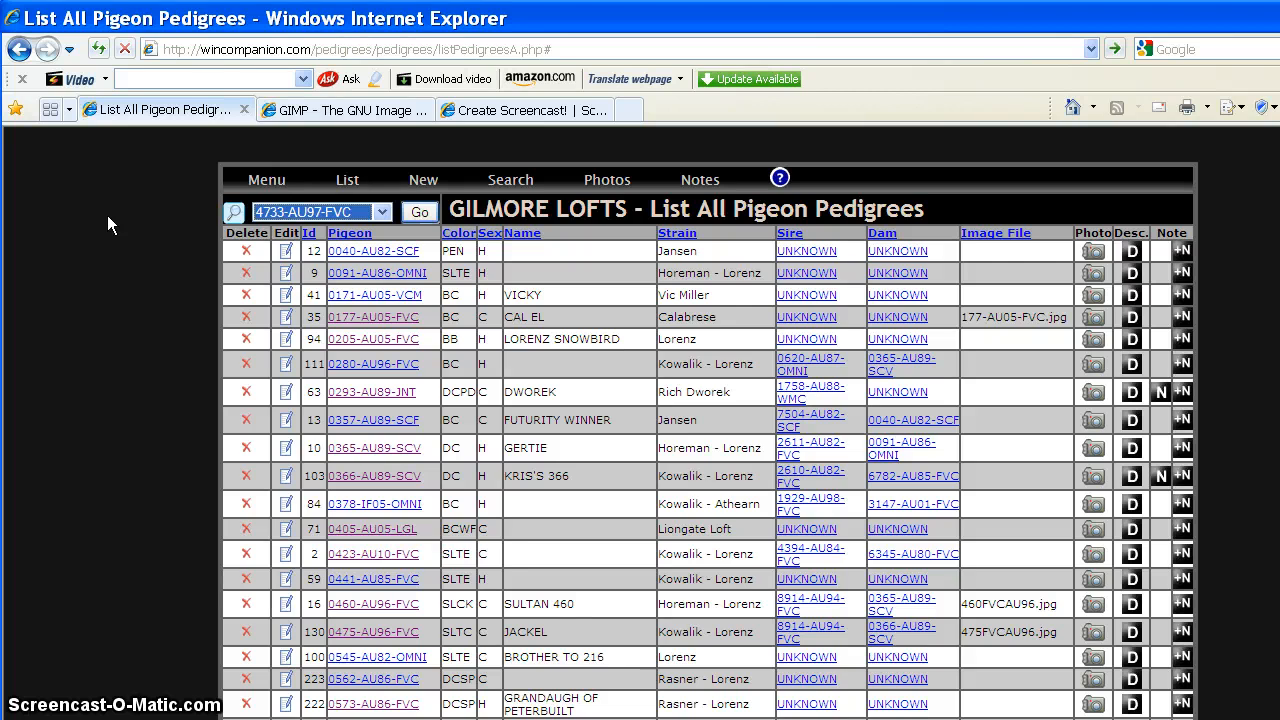
key(Down)
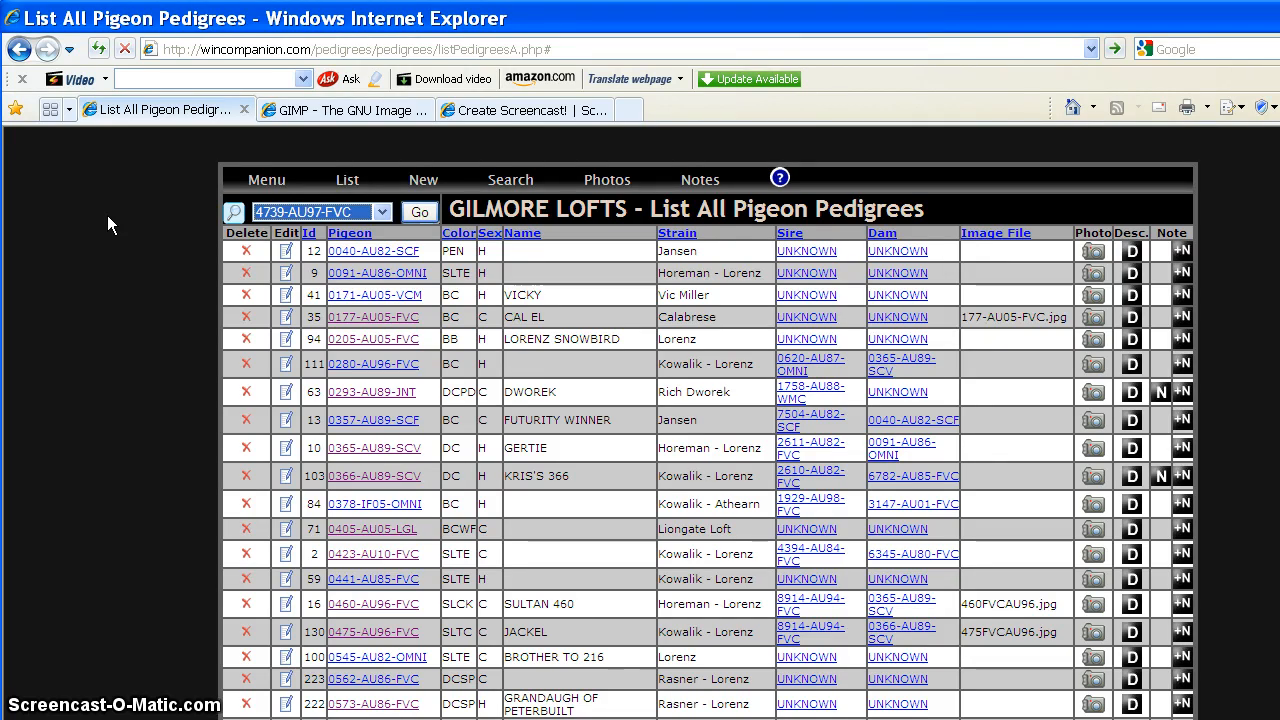
key(Tab)
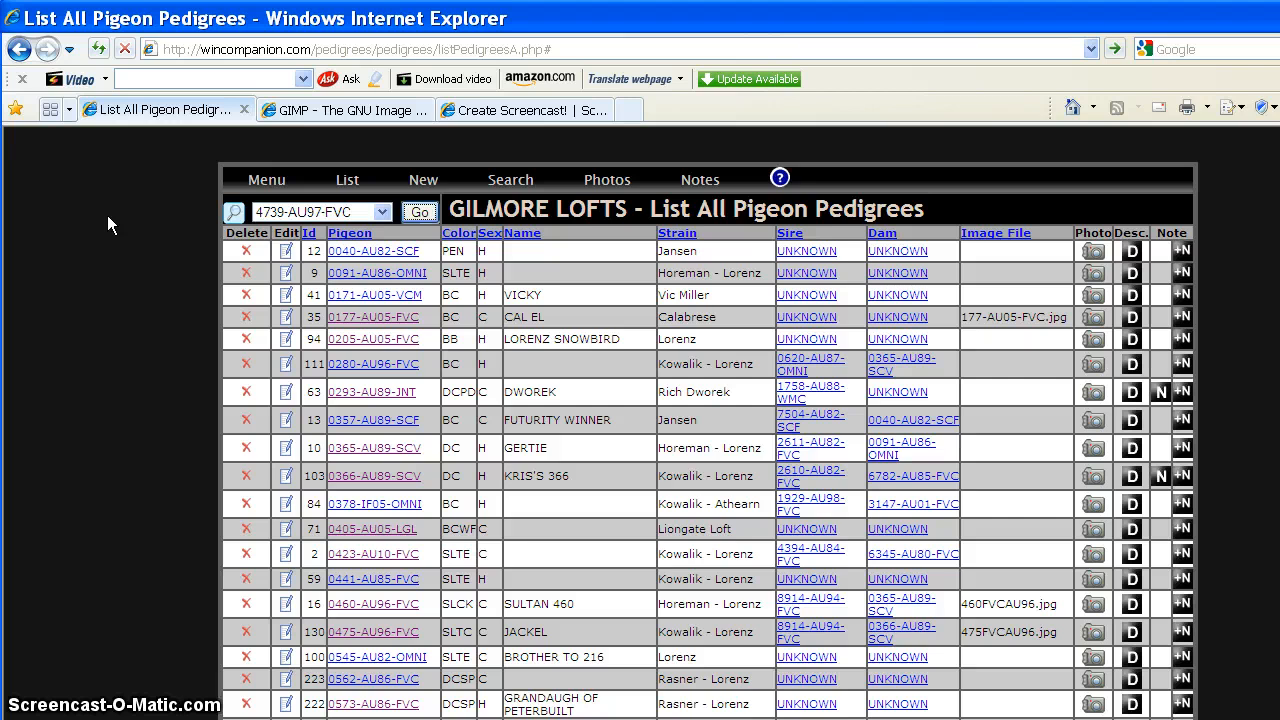
key(Return)
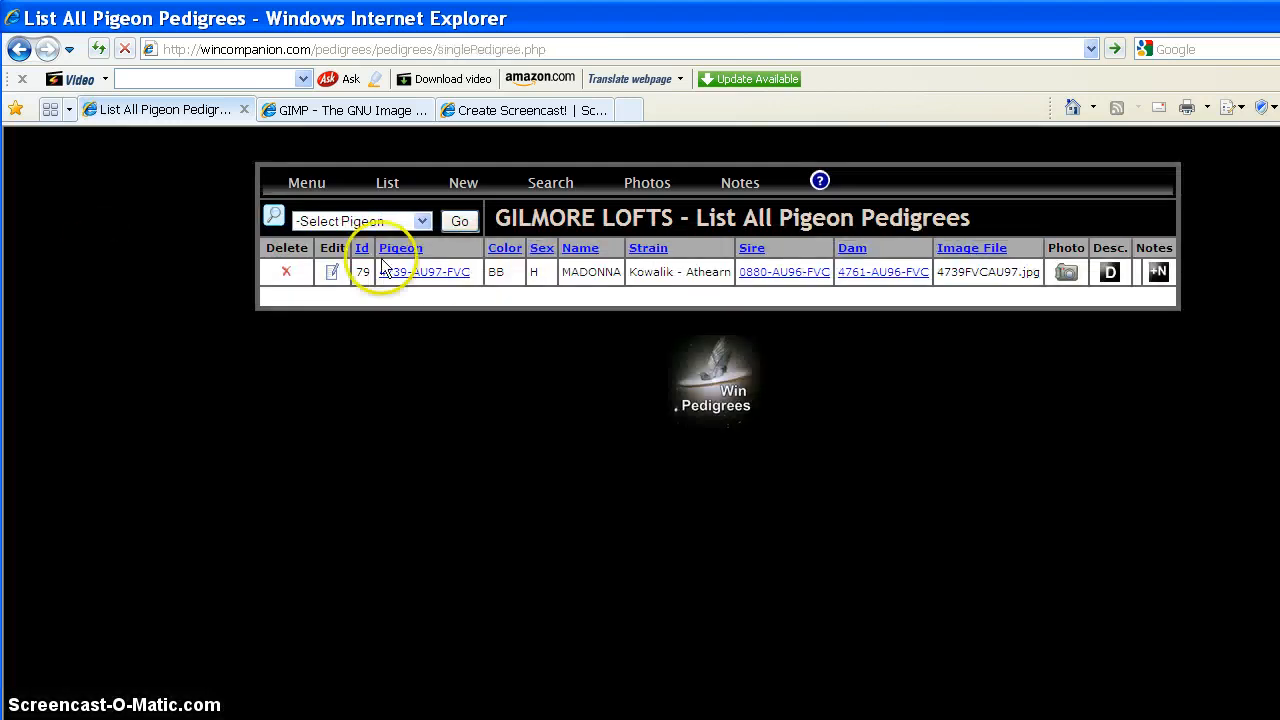
Step: Open the pedigree of 4739-AU97-FVC and view its Portrait H Photo print layout to check the uploaded picture
click(427, 272)
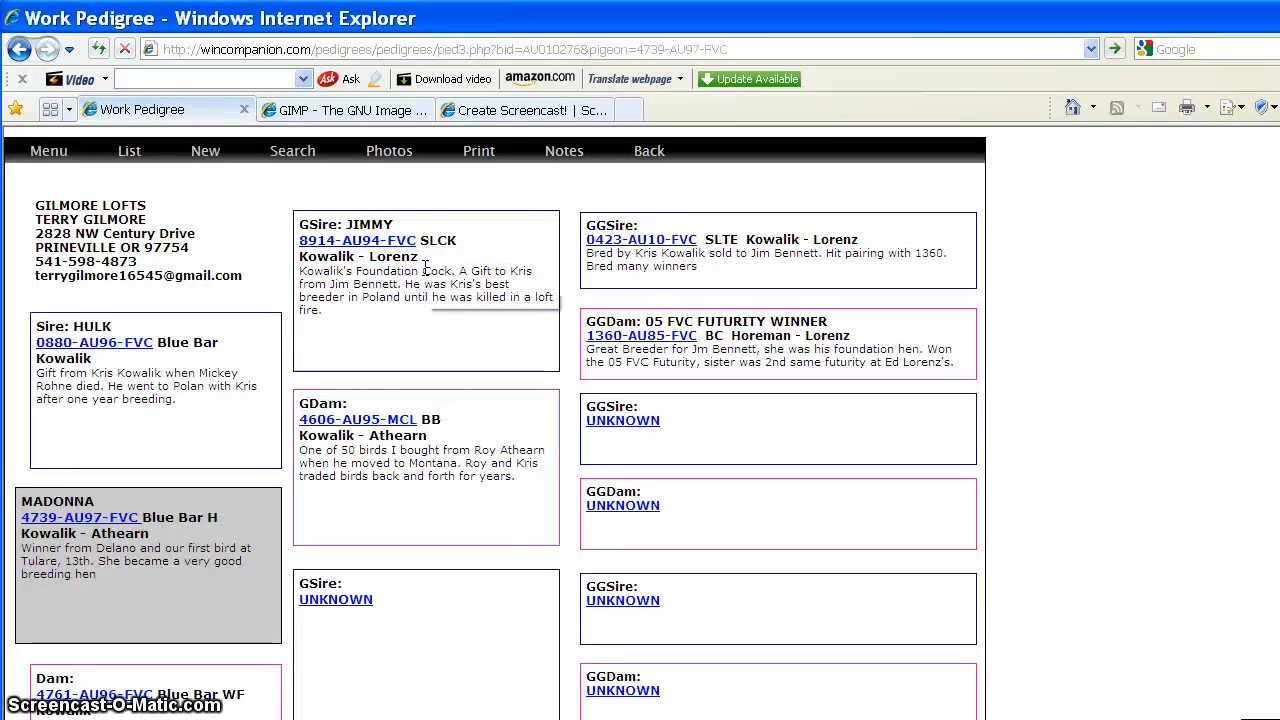
mouse_move(481, 152)
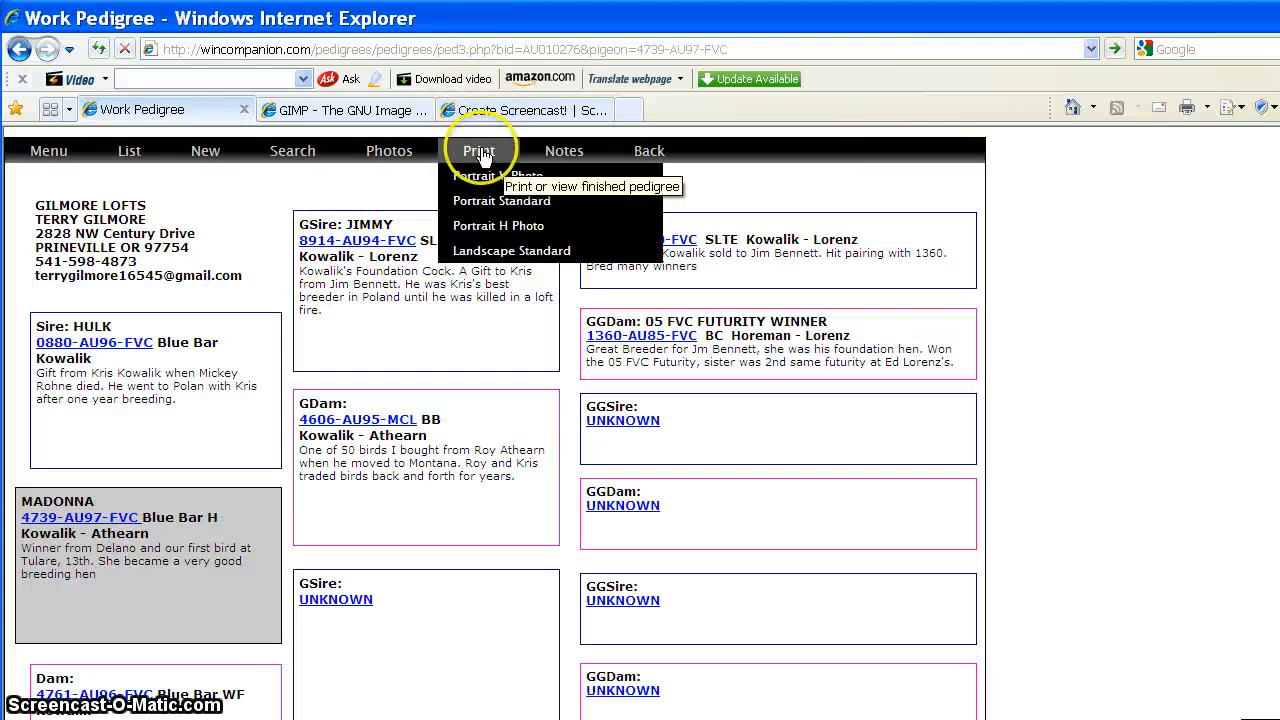
click(484, 226)
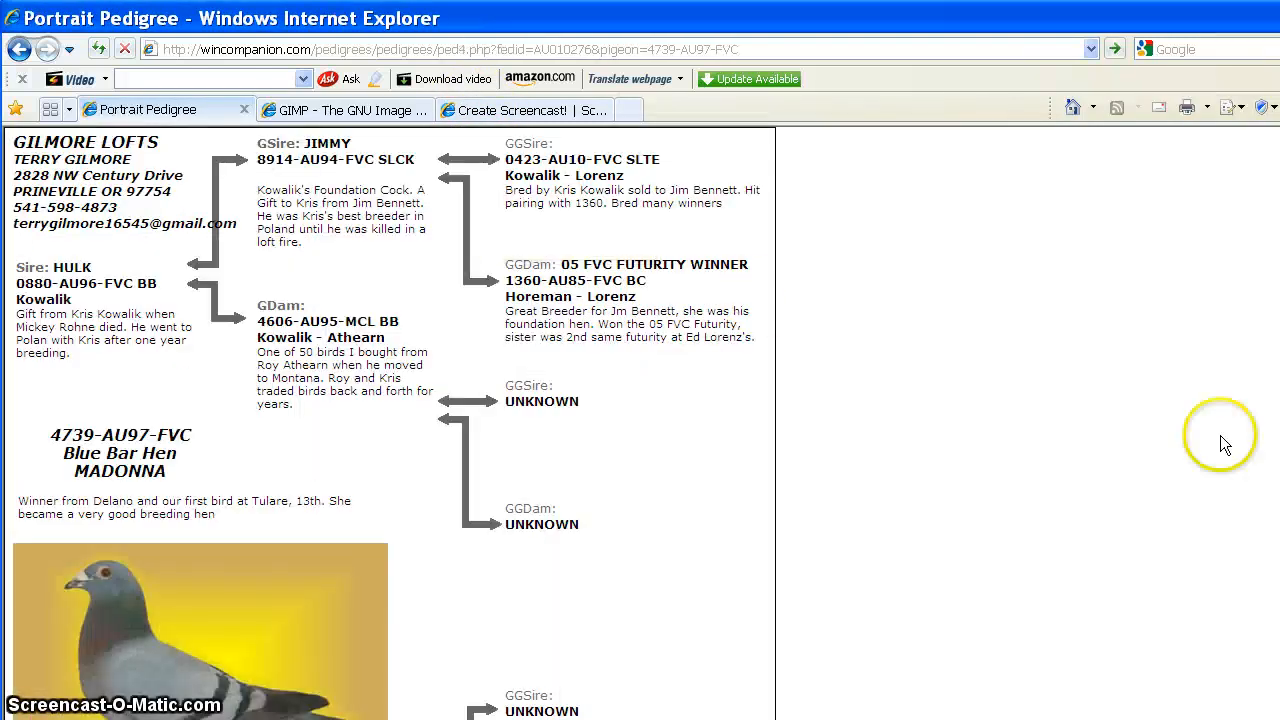
scroll(1224, 444, down, 2)
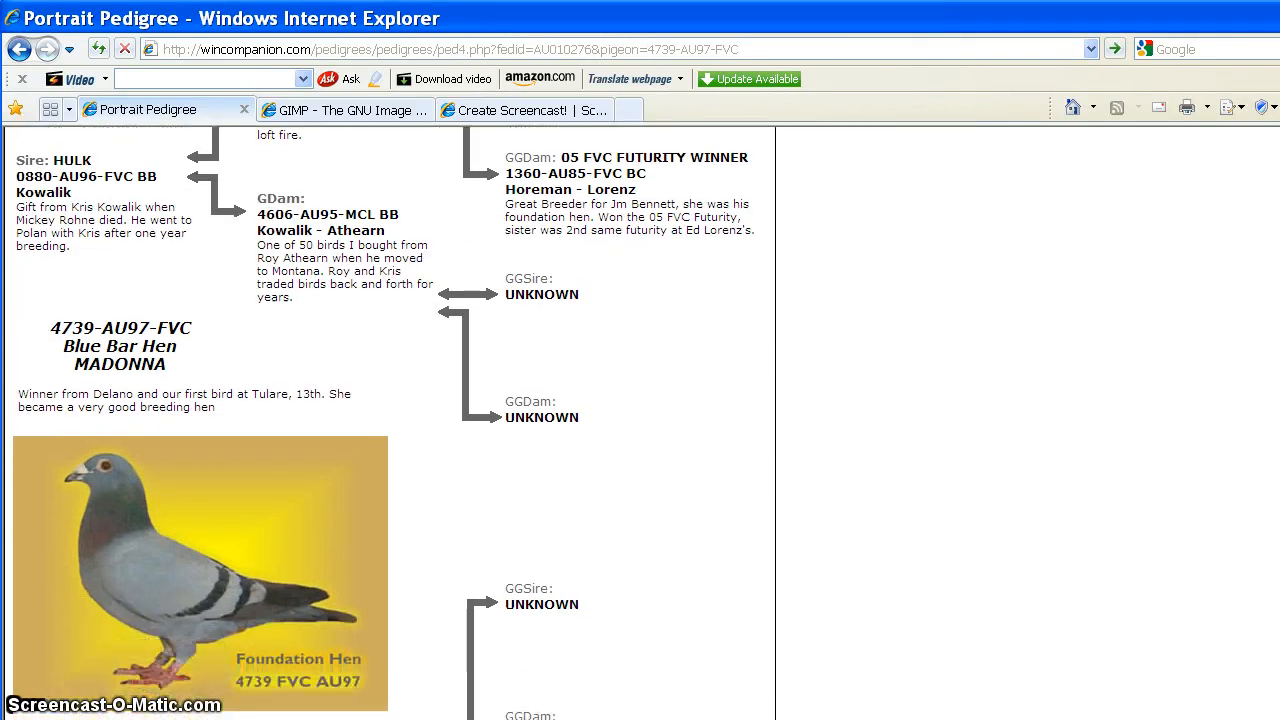
scroll(390, 422, down, 4)
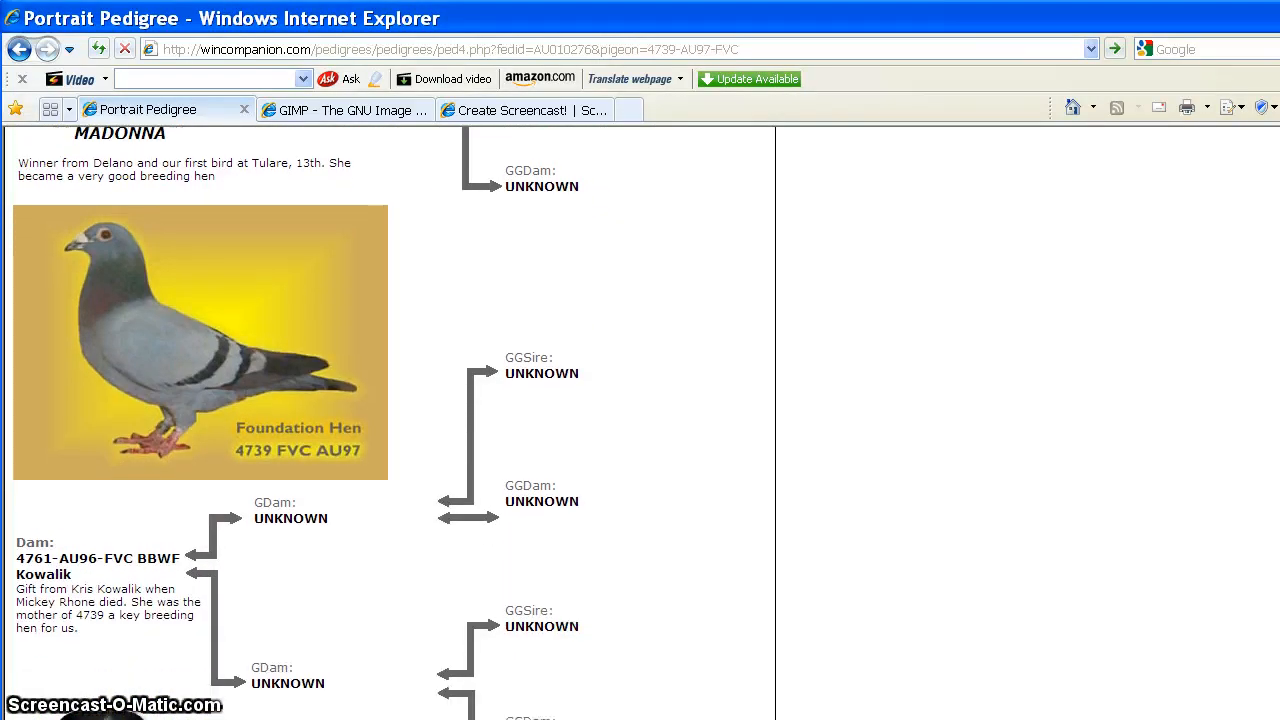
scroll(390, 422, up, 6)
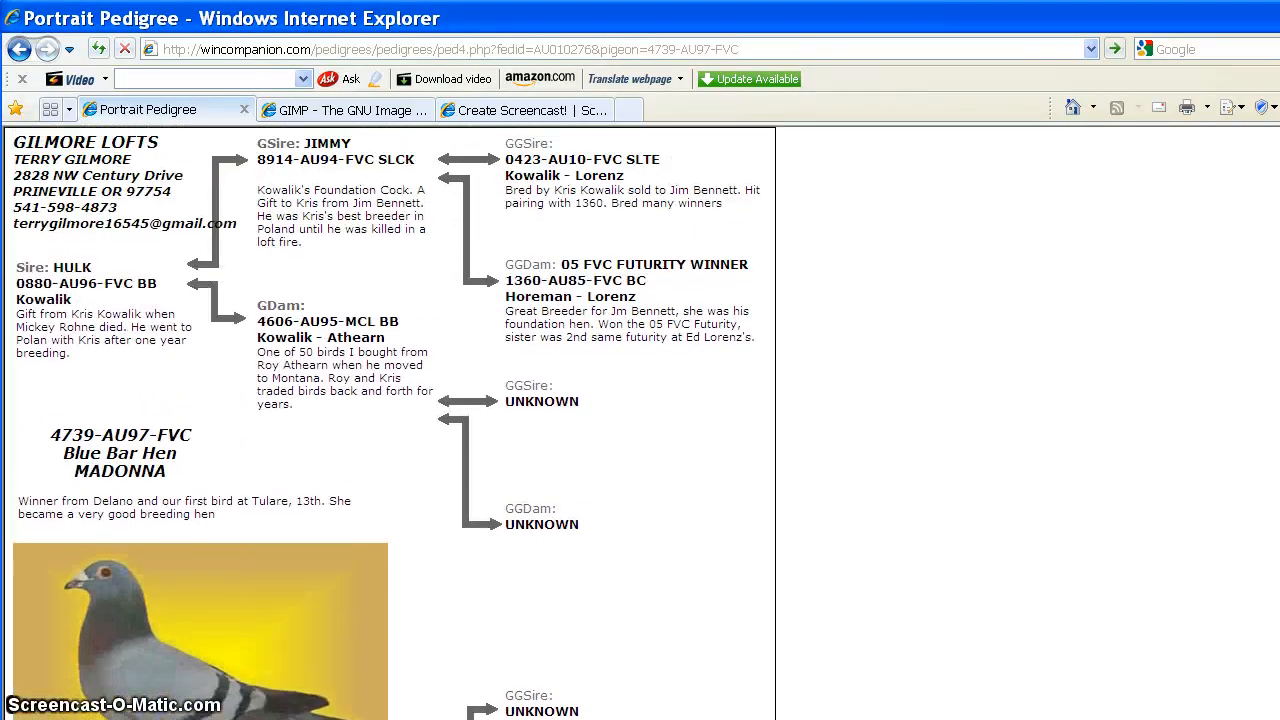
Step: Leave the print layout for the full pedigree list and quick-search 4739-AU97-FVC again using the pigeon selection list
click(19, 52)
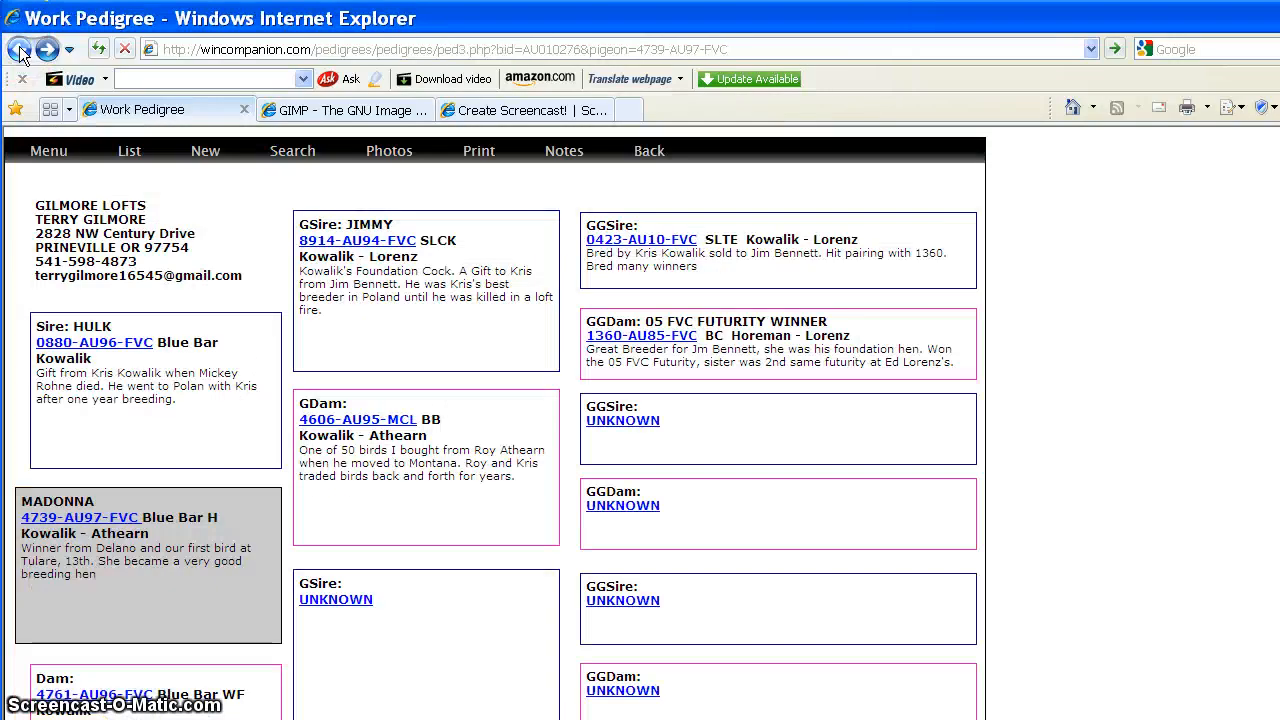
click(137, 155)
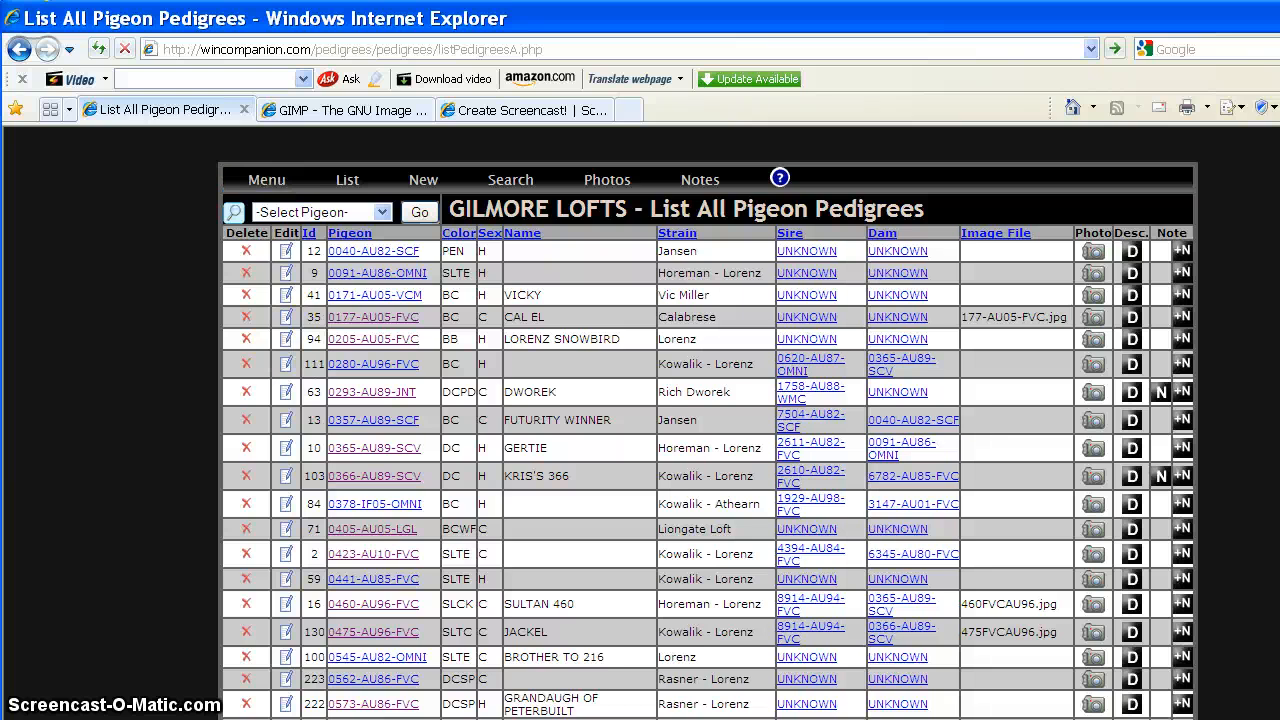
click(307, 216)
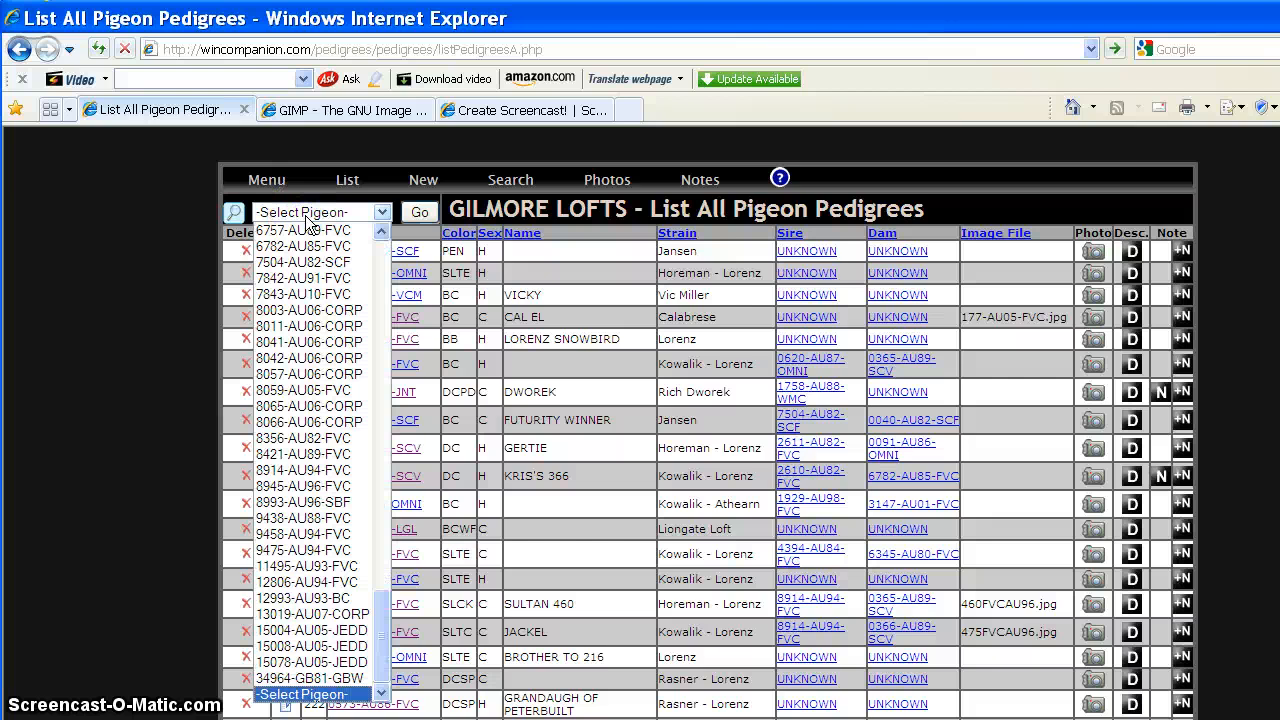
scroll(307, 222, up, 8)
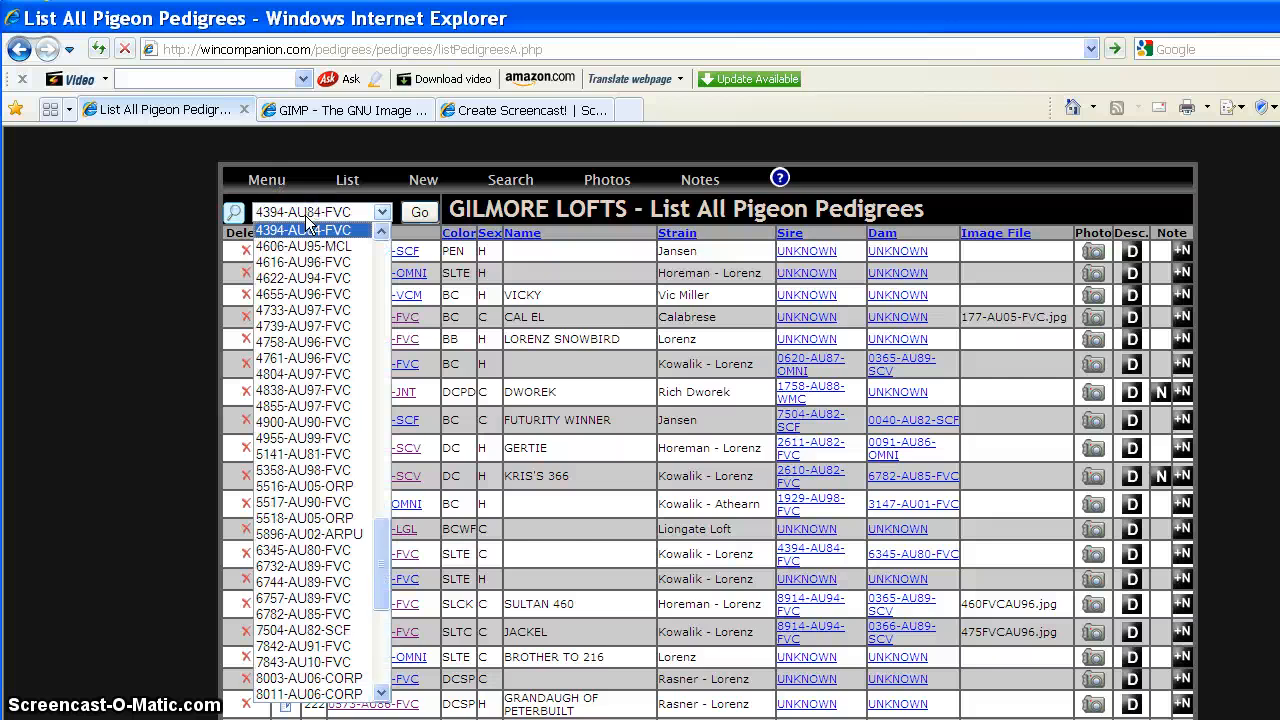
scroll(307, 222, down, 6)
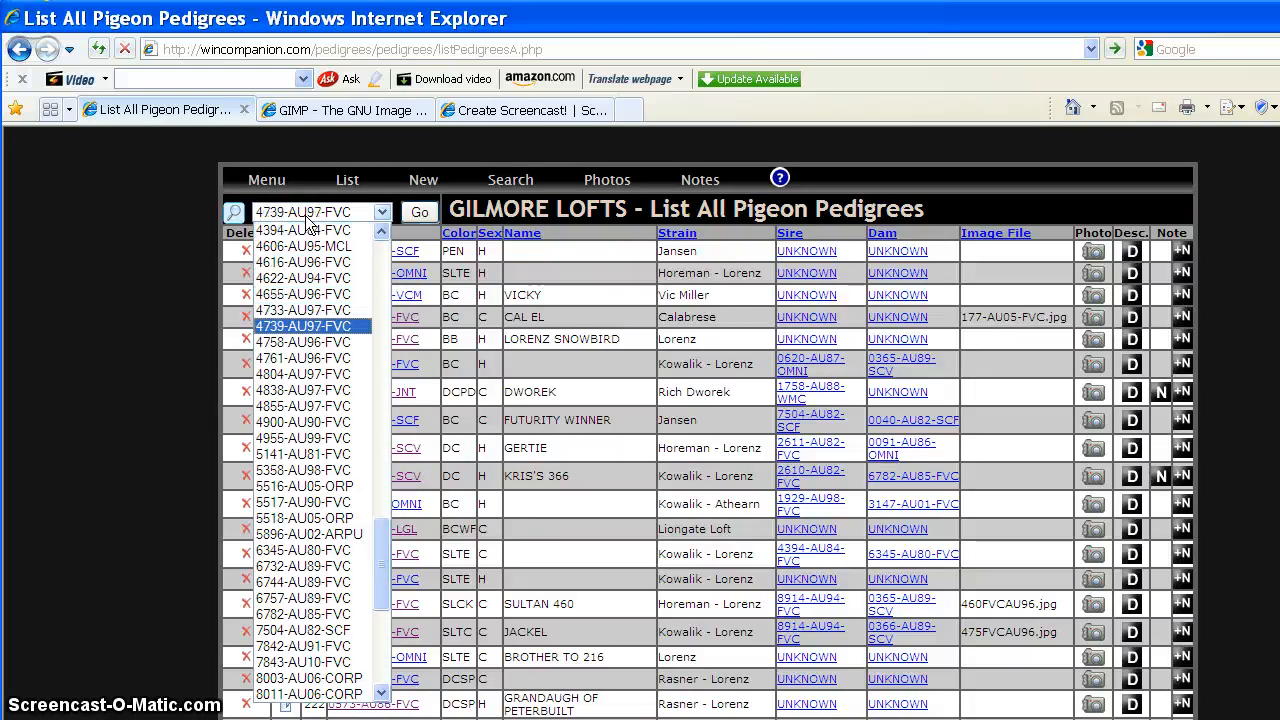
click(308, 218)
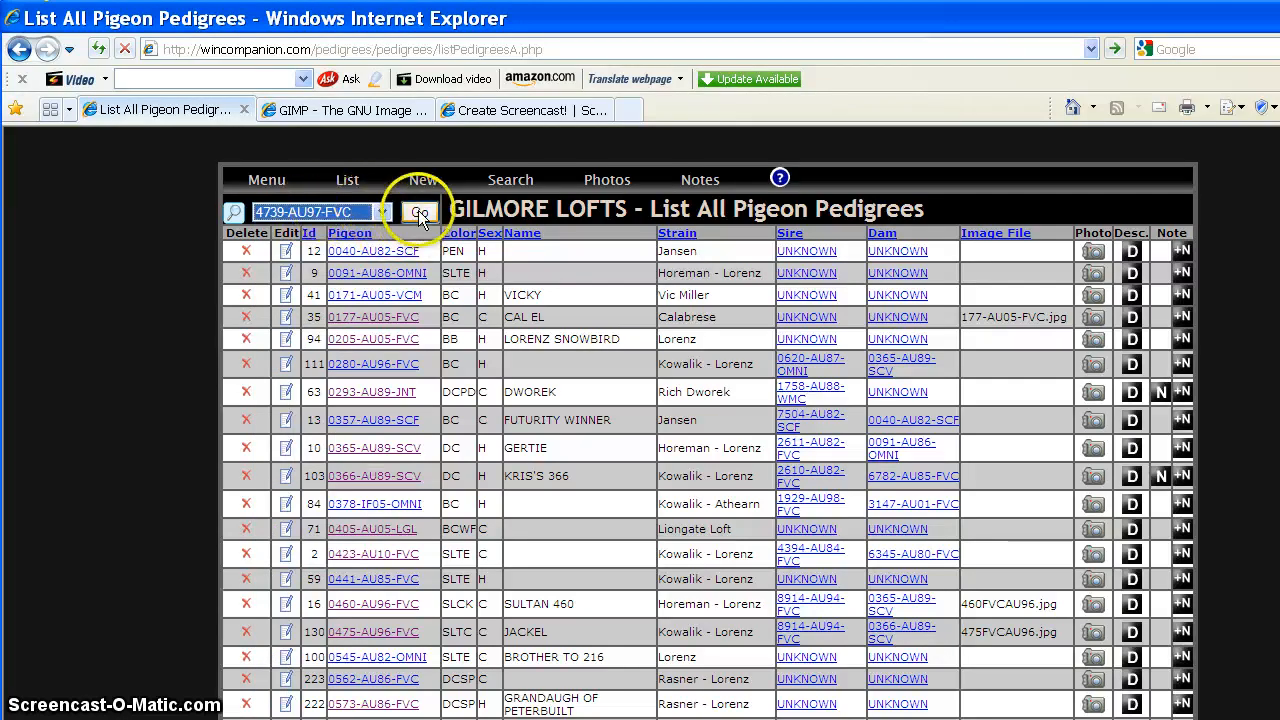
click(418, 212)
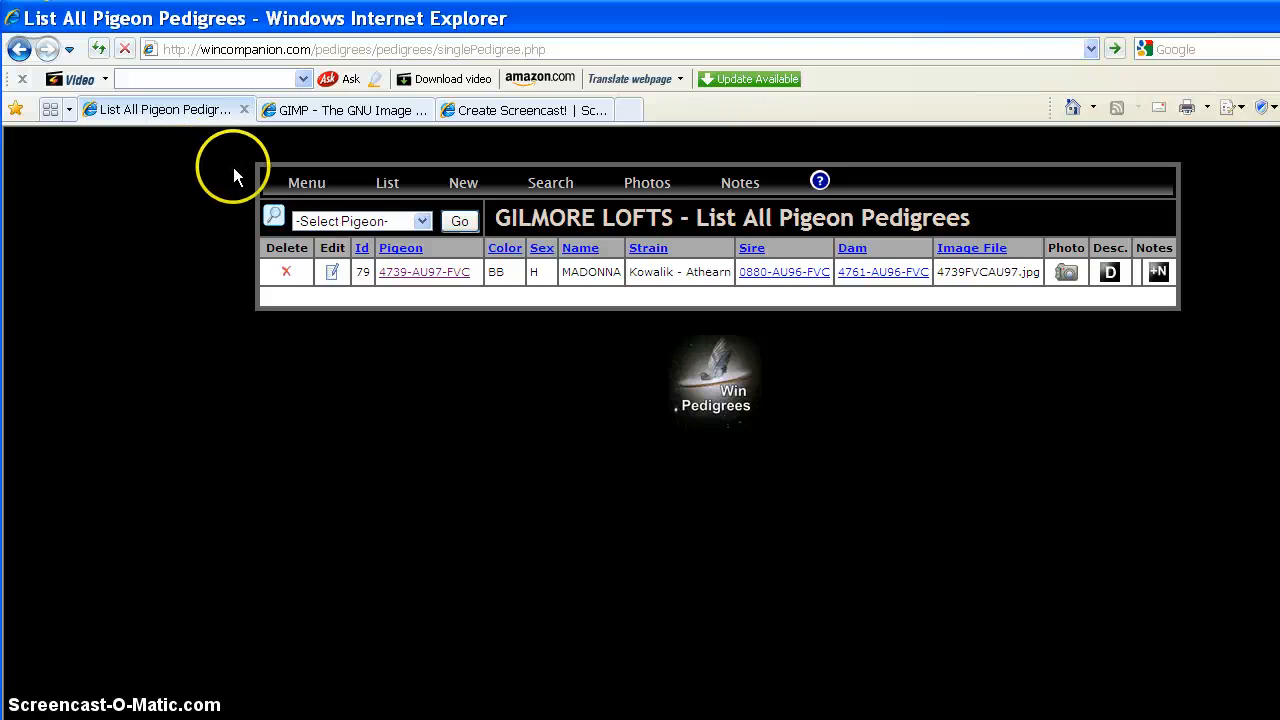
Step: Go to the Win Pedigrees main menu and log out of the site
click(305, 185)
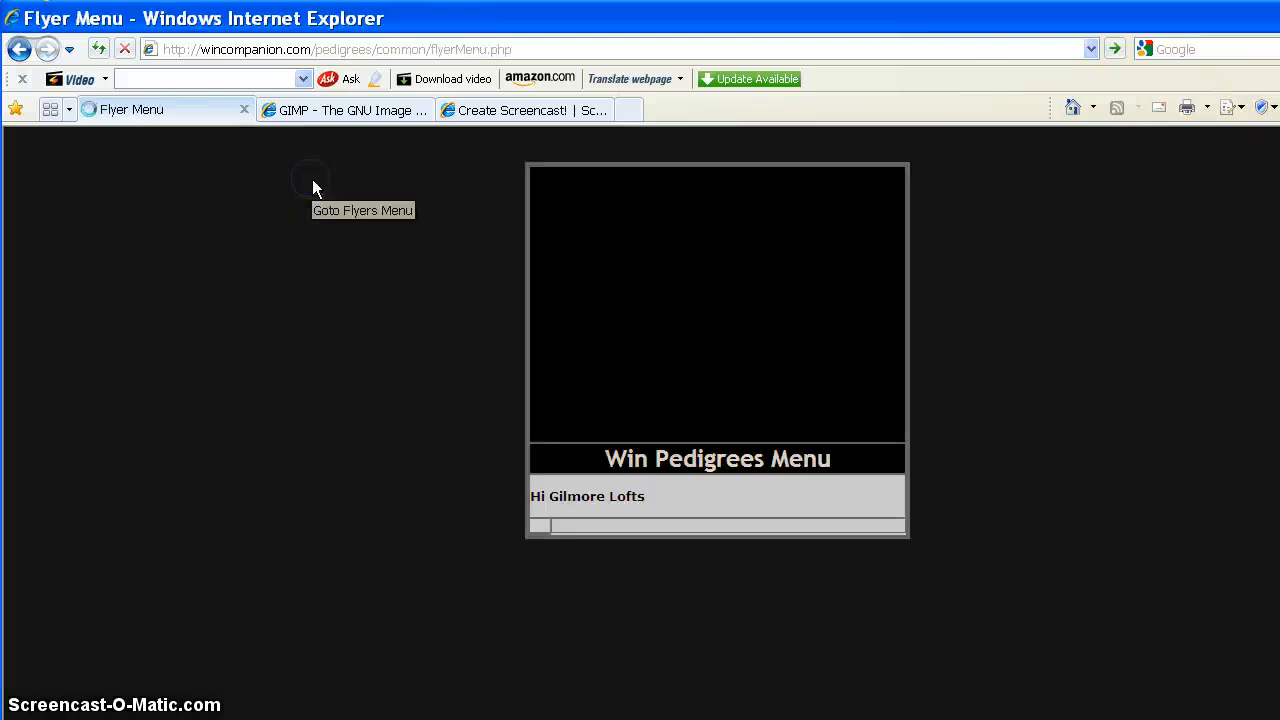
click(712, 648)
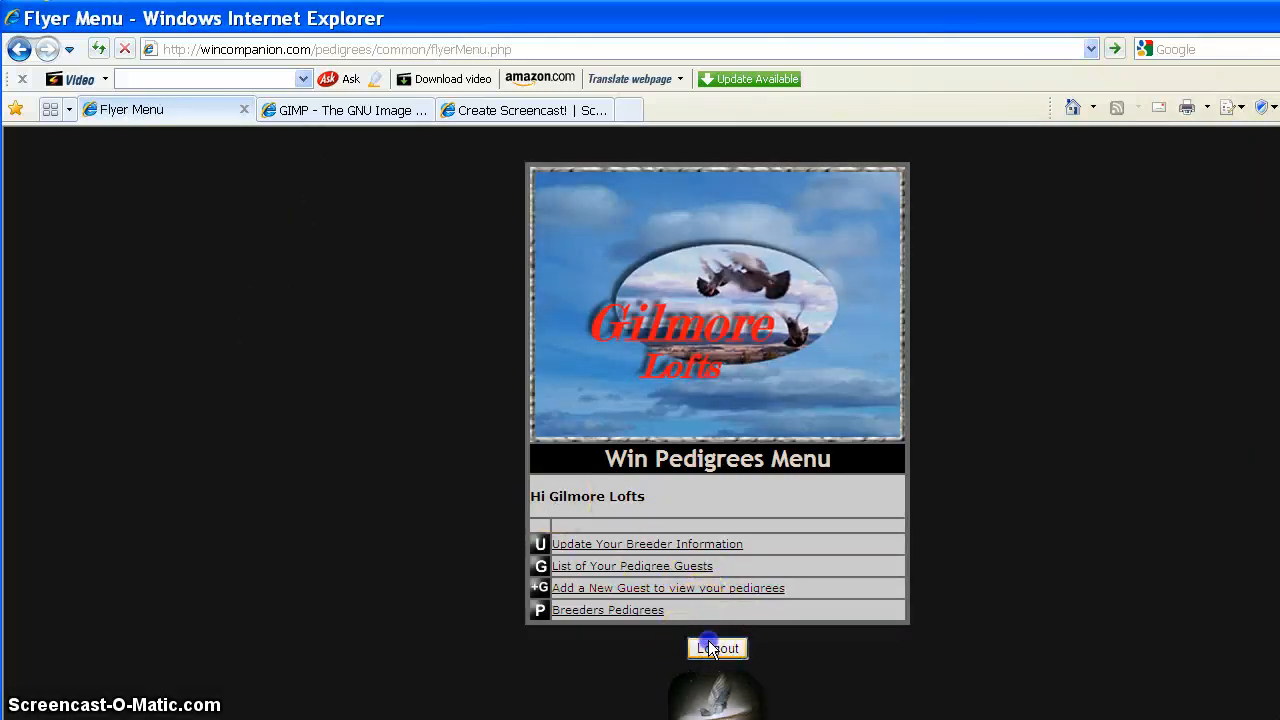